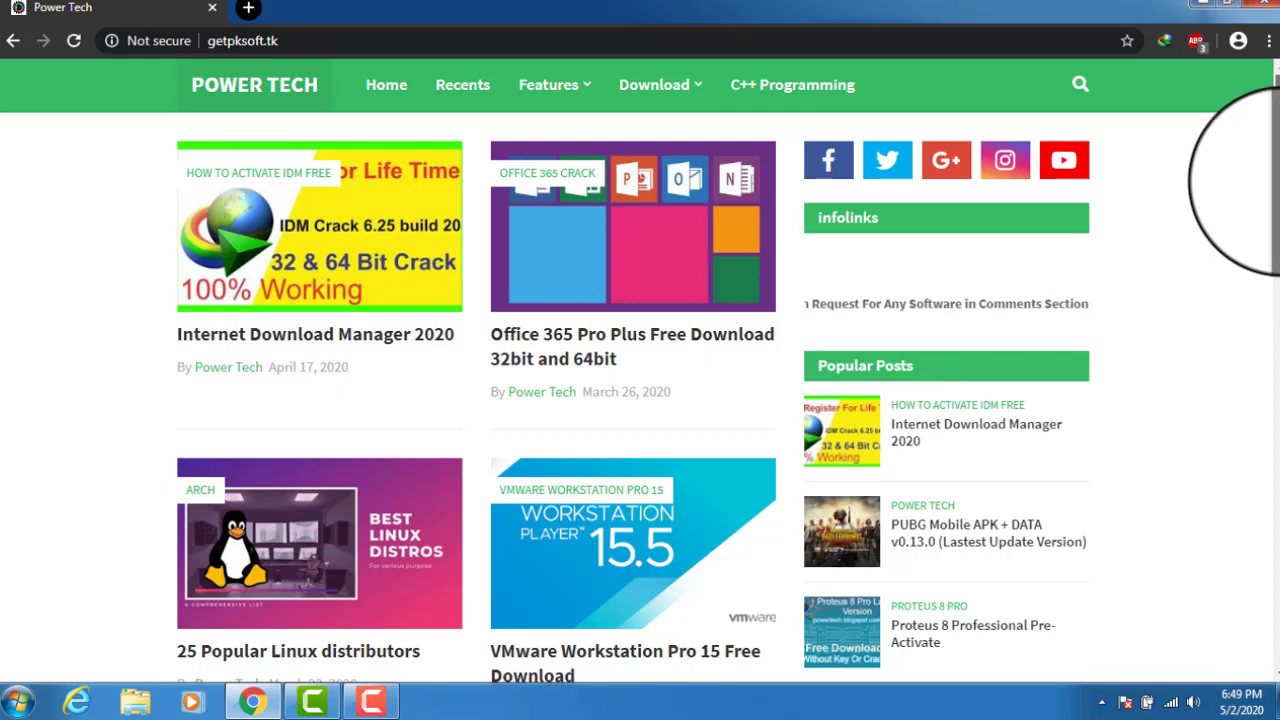
# Step: Open the article on downloading Arduino IDE for Windows and follow its download link
pyautogui.scroll(-4, 1262, 250)
pyautogui.scroll(-1, 1250, 330)
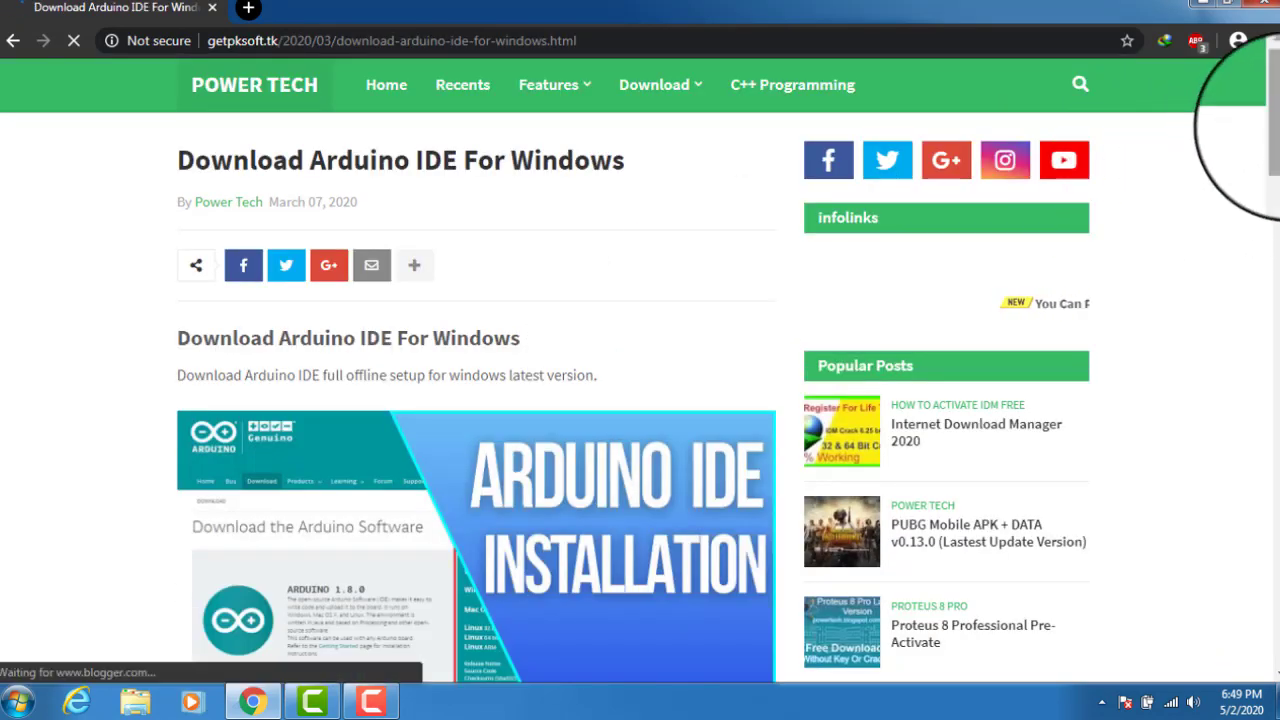
pyautogui.scroll(-10, 1257, 203)
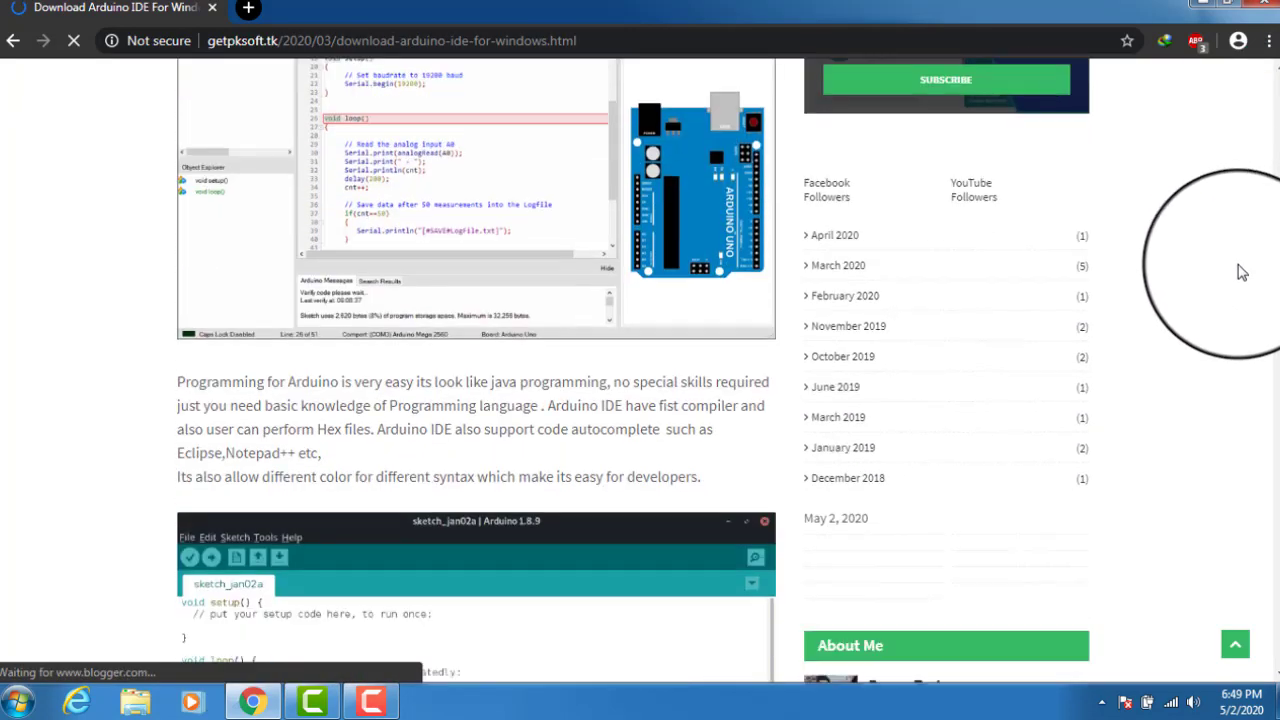
pyautogui.scroll(-10, 1240, 291)
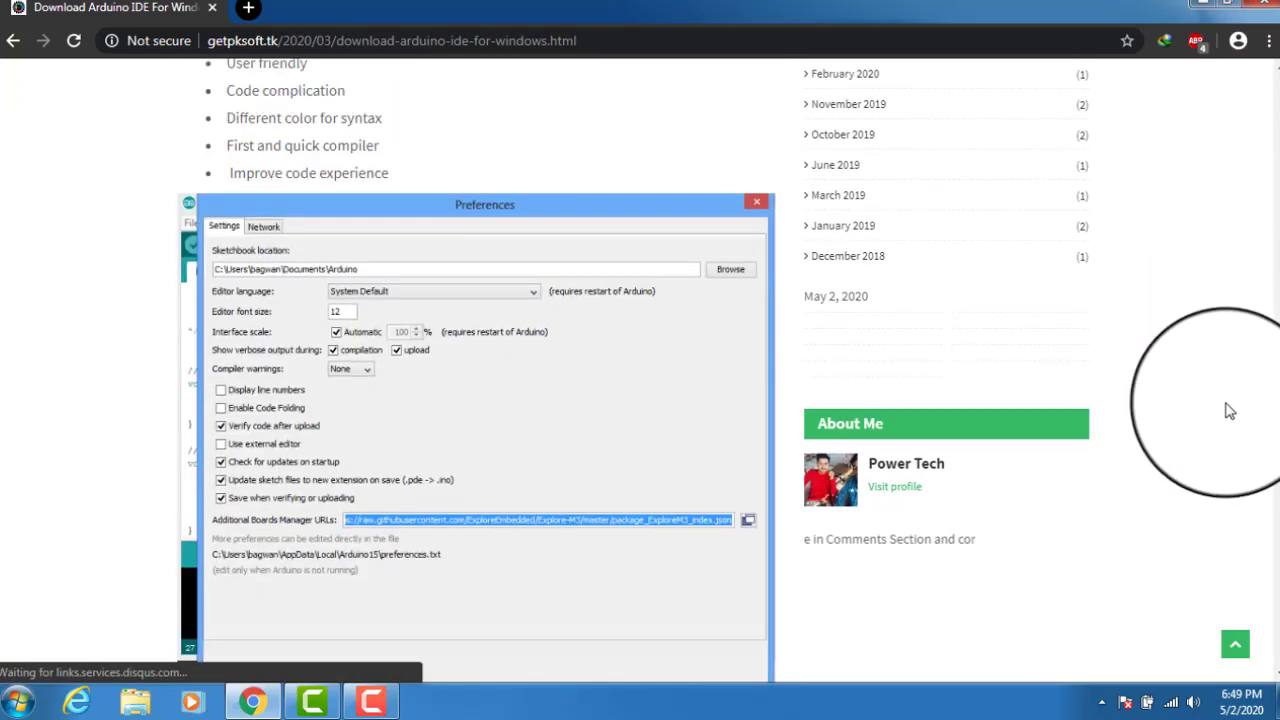
pyautogui.scroll(-6, 1226, 445)
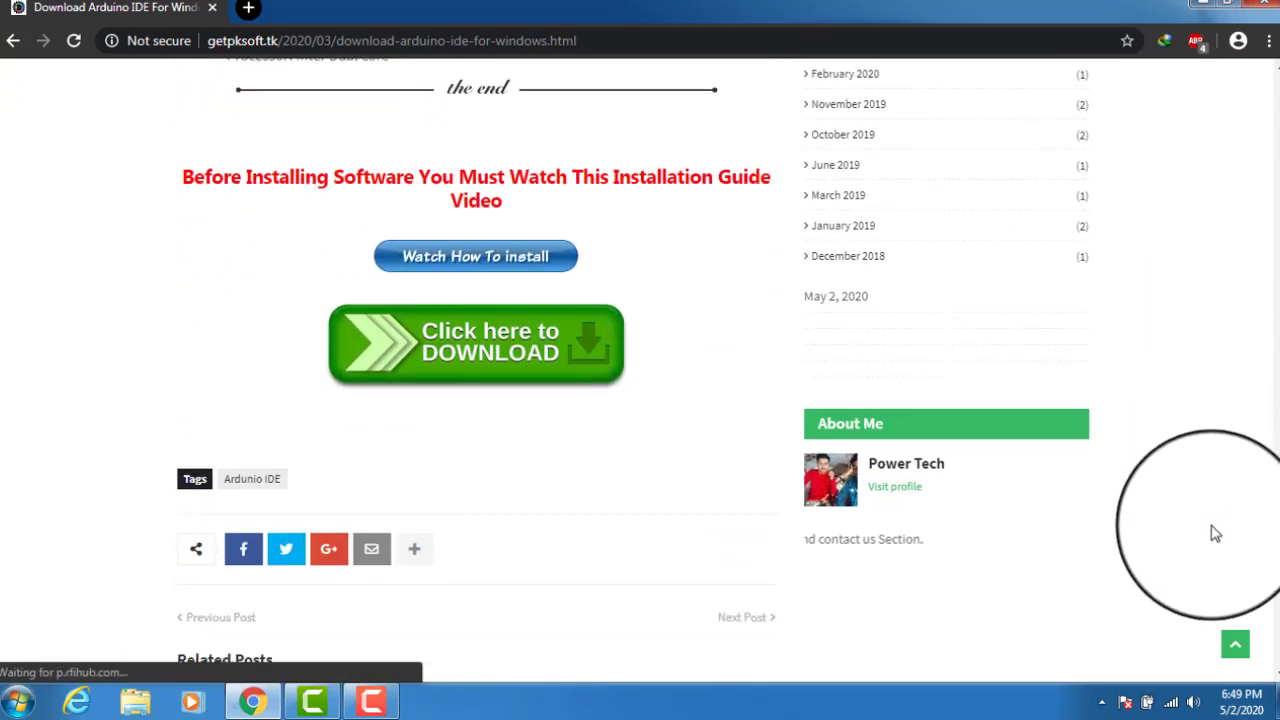
pyautogui.click(478, 293)
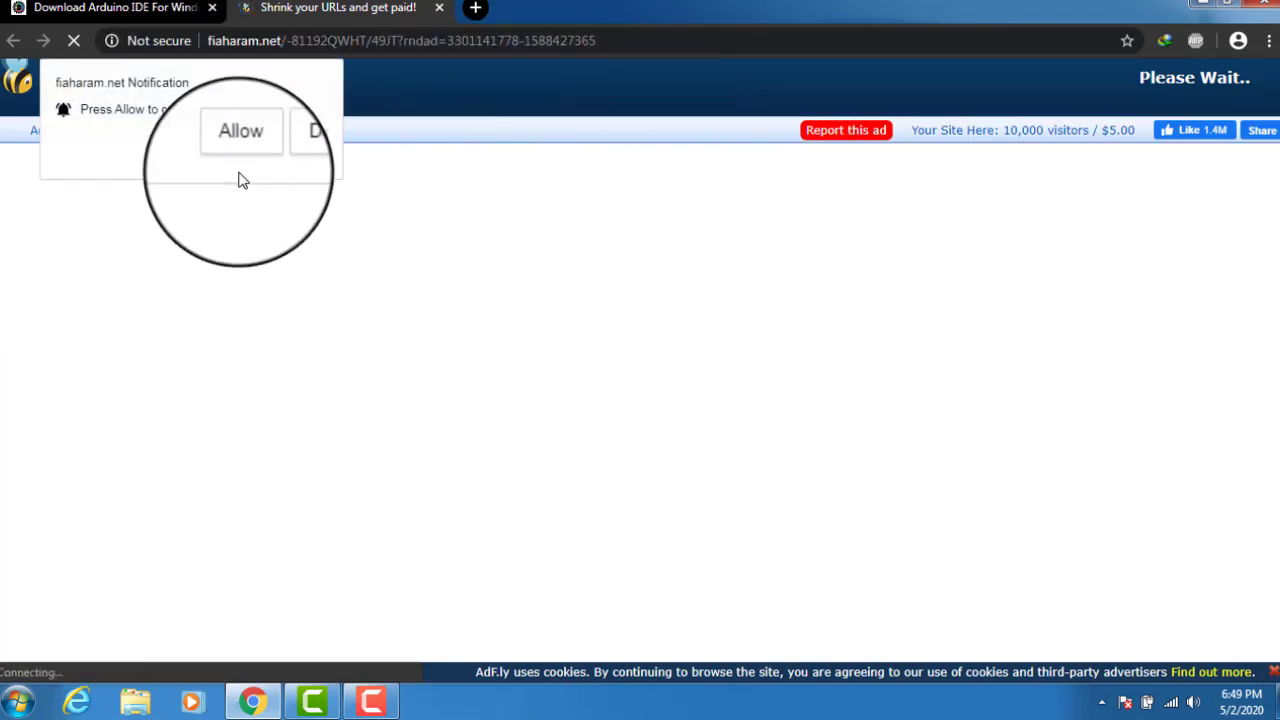
# Step: Dismiss the notification prompt on the adf.ly page and skip the ad
pyautogui.click(299, 146)
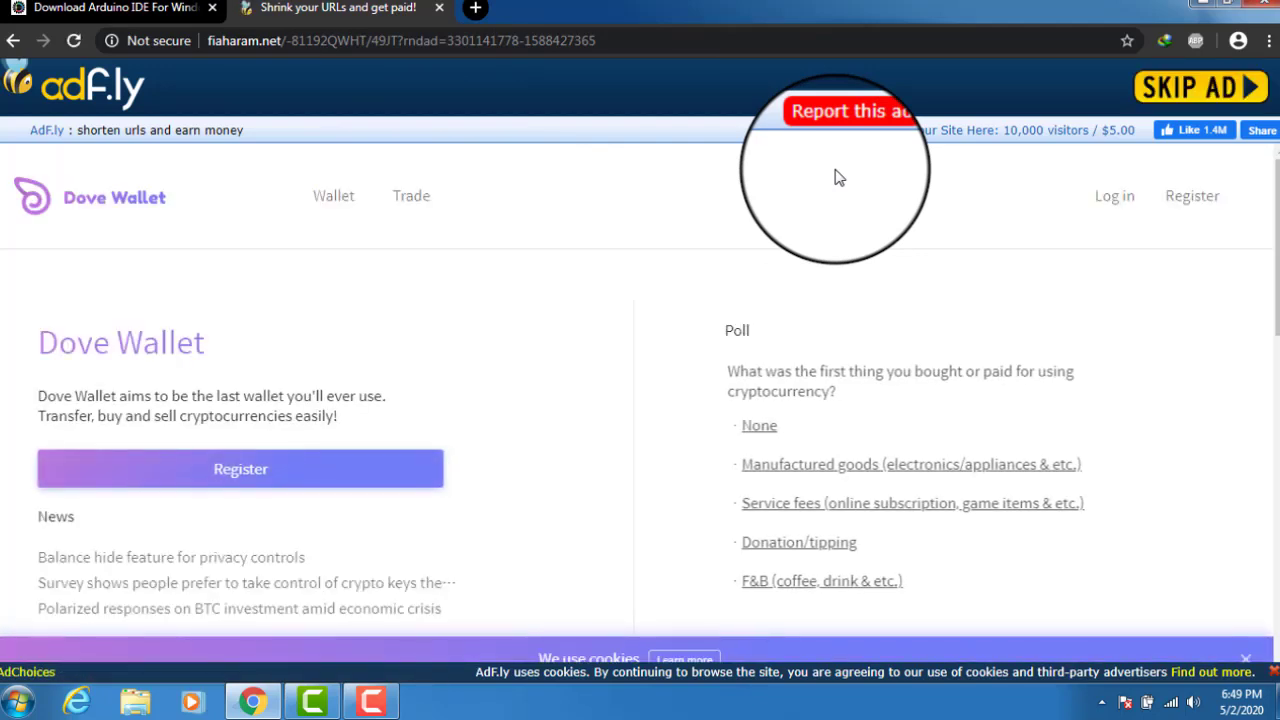
pyautogui.rightClick(1155, 92)
pyautogui.click(1155, 100)
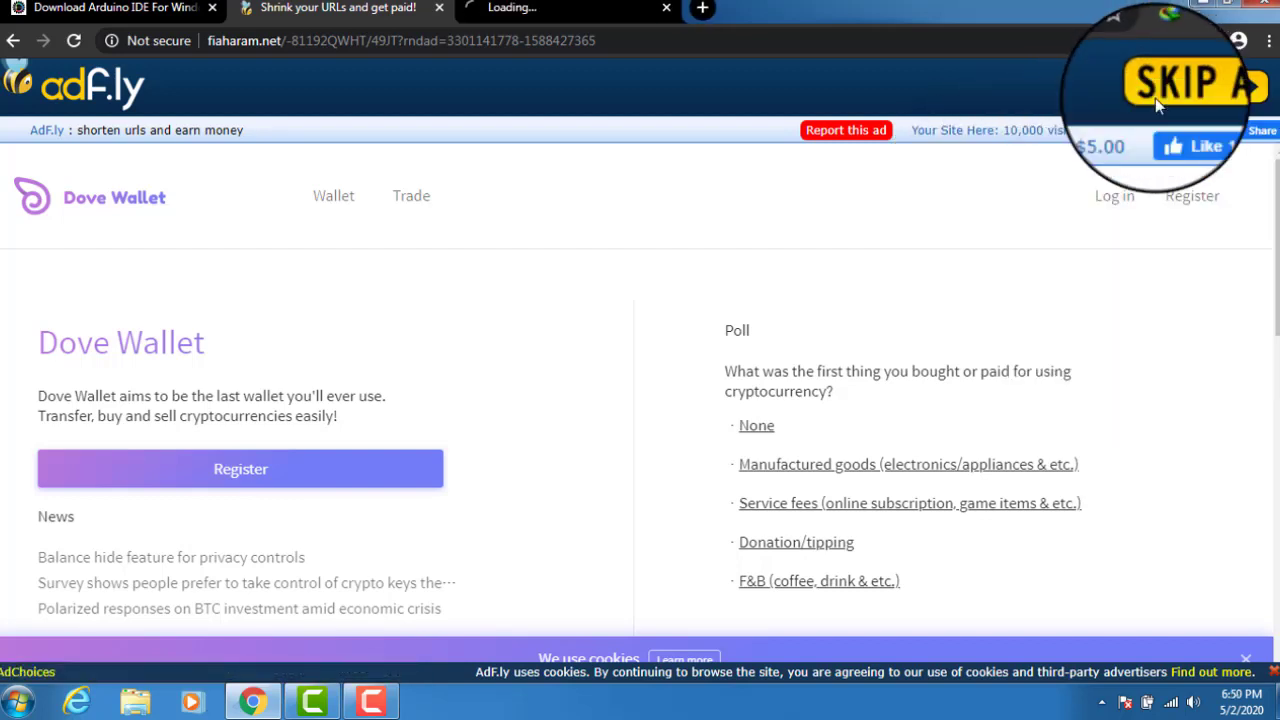
pyautogui.click(600, 7)
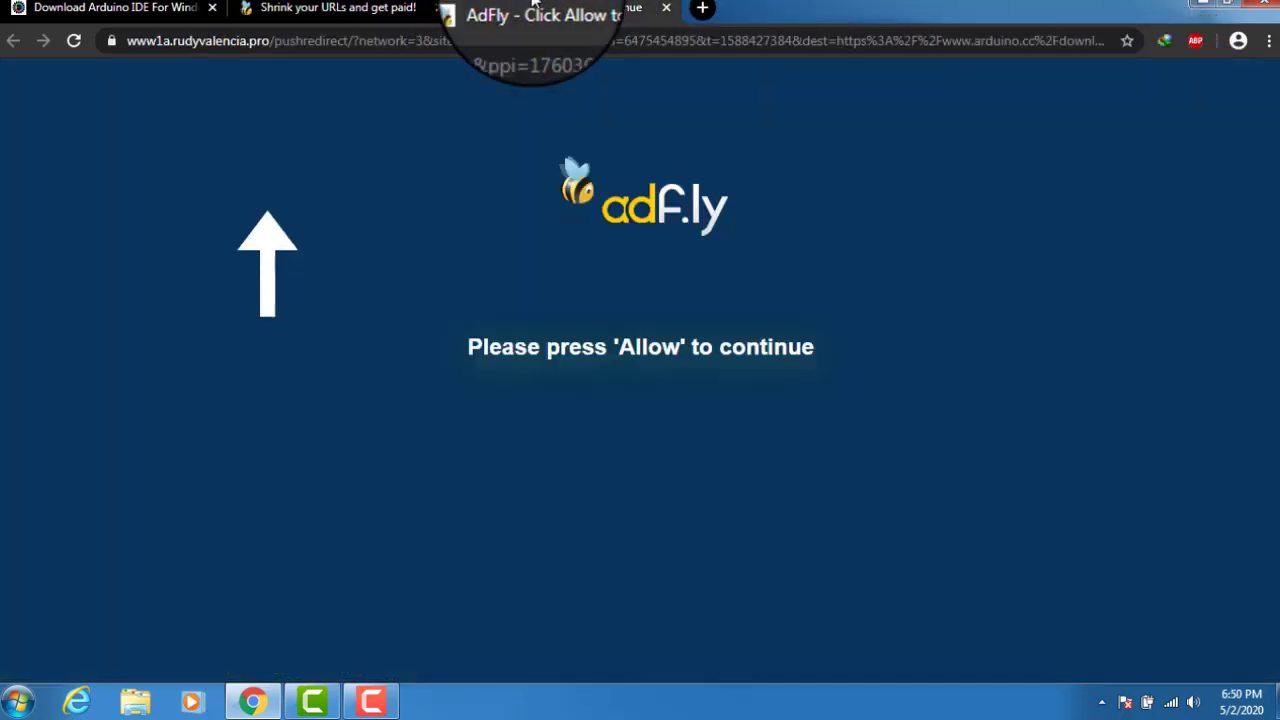
pyautogui.click(323, 6)
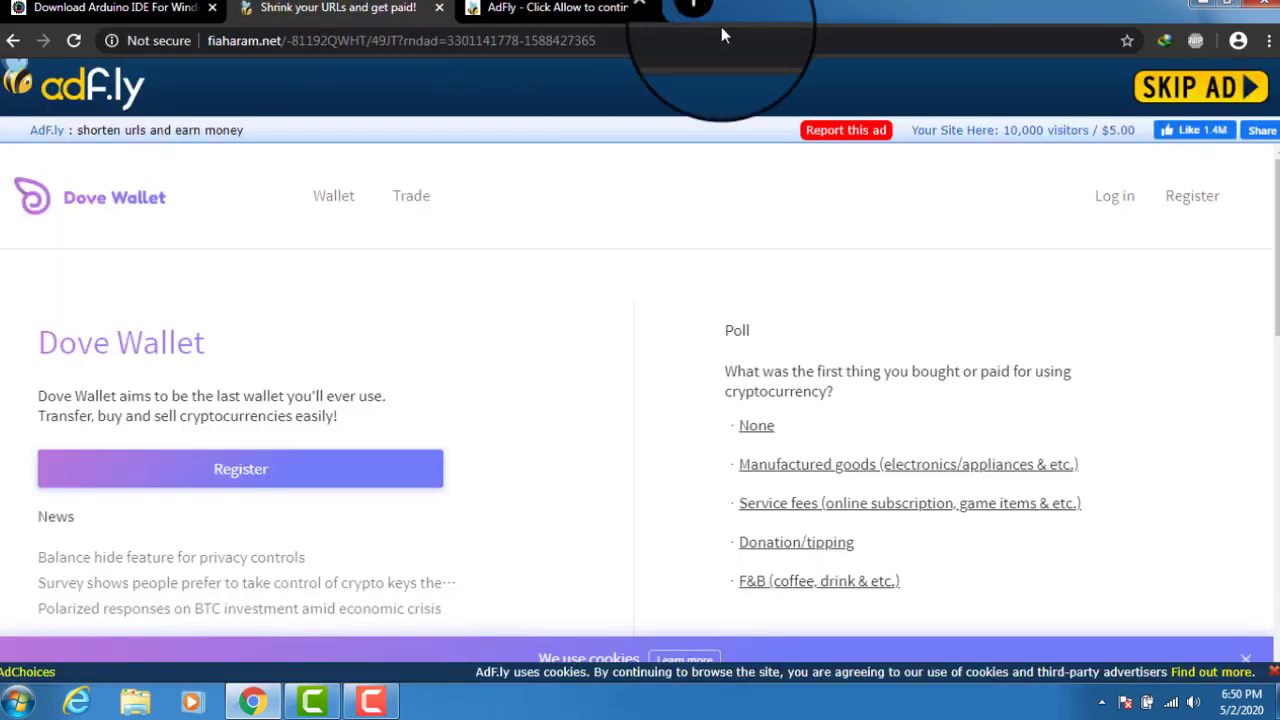
pyautogui.click(1192, 92)
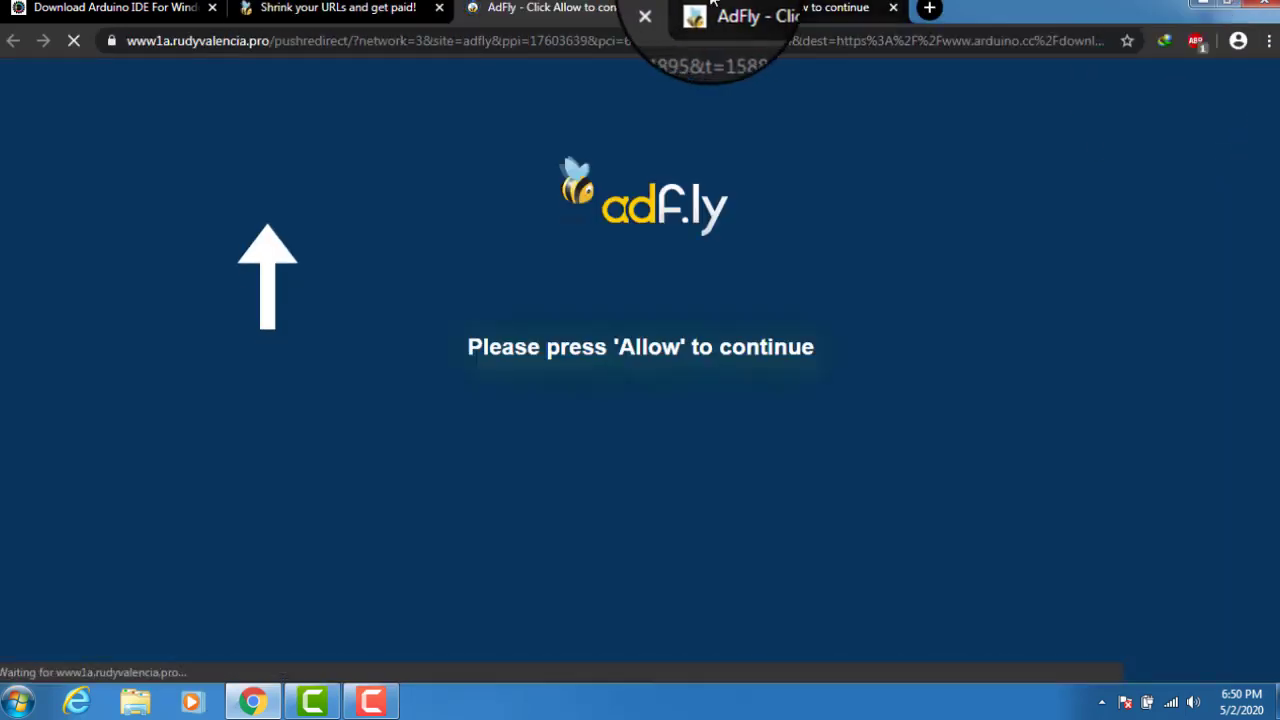
# Step: Close the duplicate redirect tab, then allow notifications on the remaining one and start downloading arduino-nightly-windows.zip
pyautogui.click(892, 8)
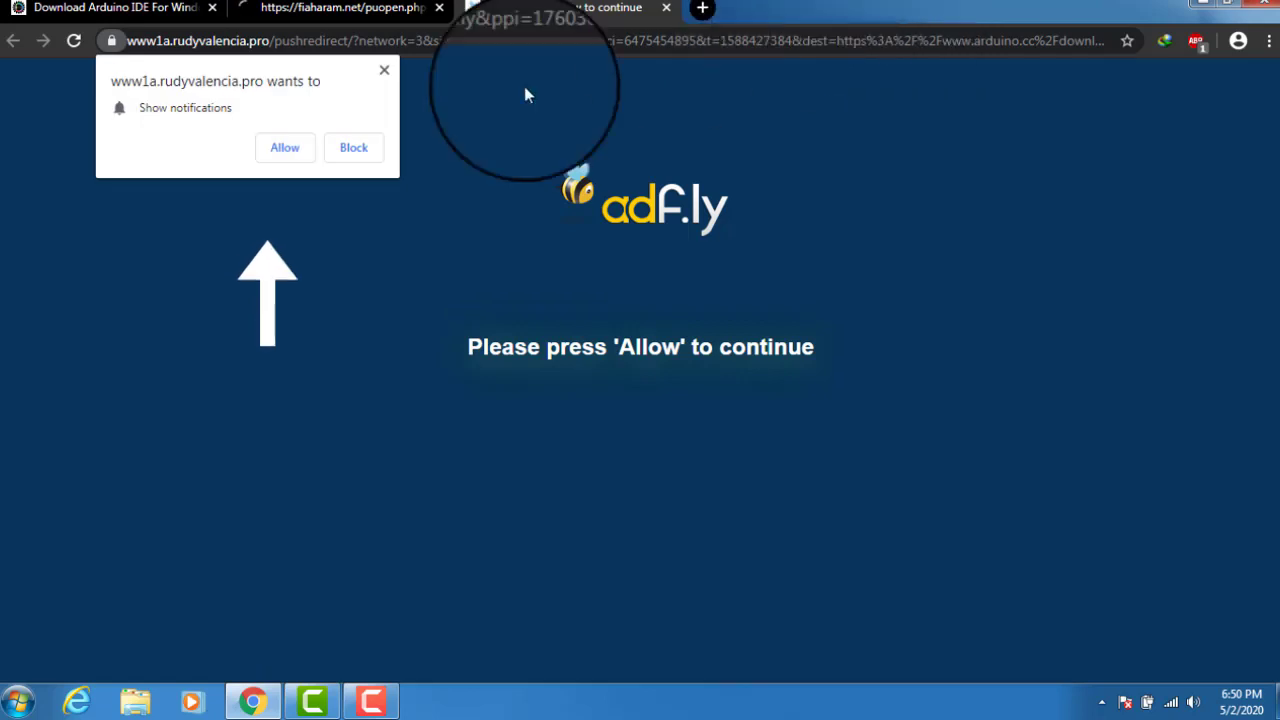
pyautogui.click(285, 148)
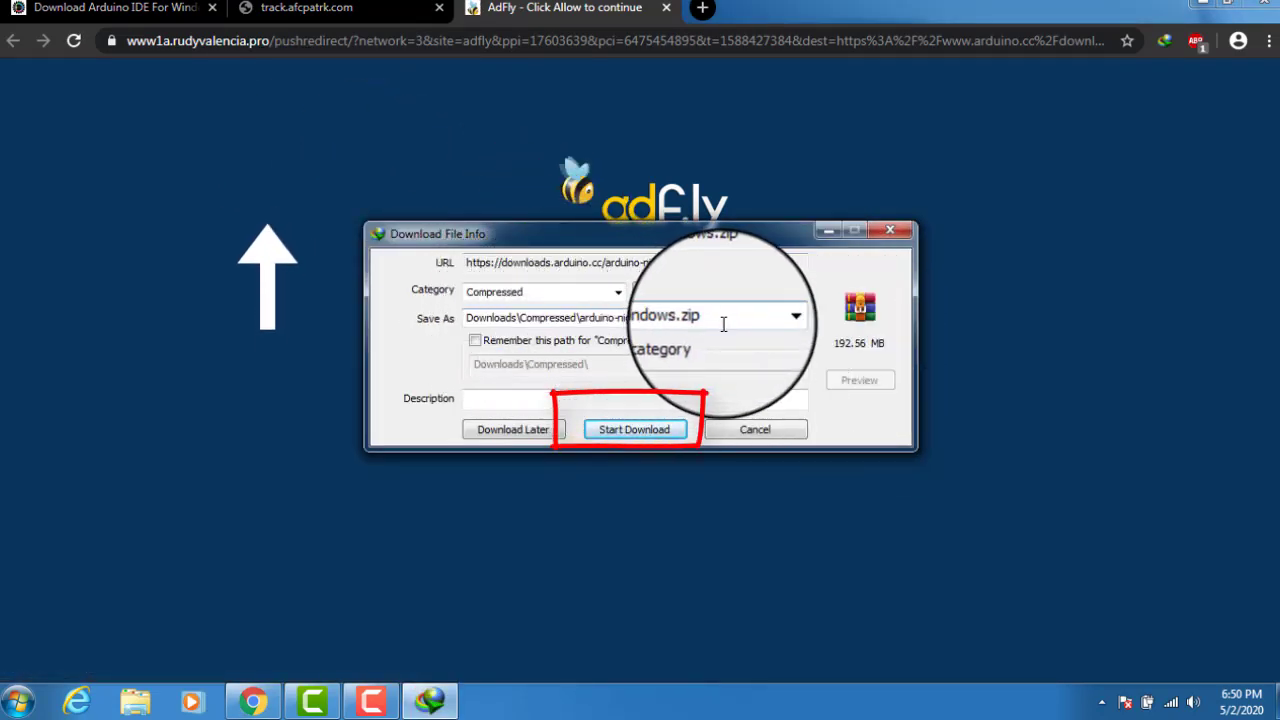
pyautogui.click(616, 430)
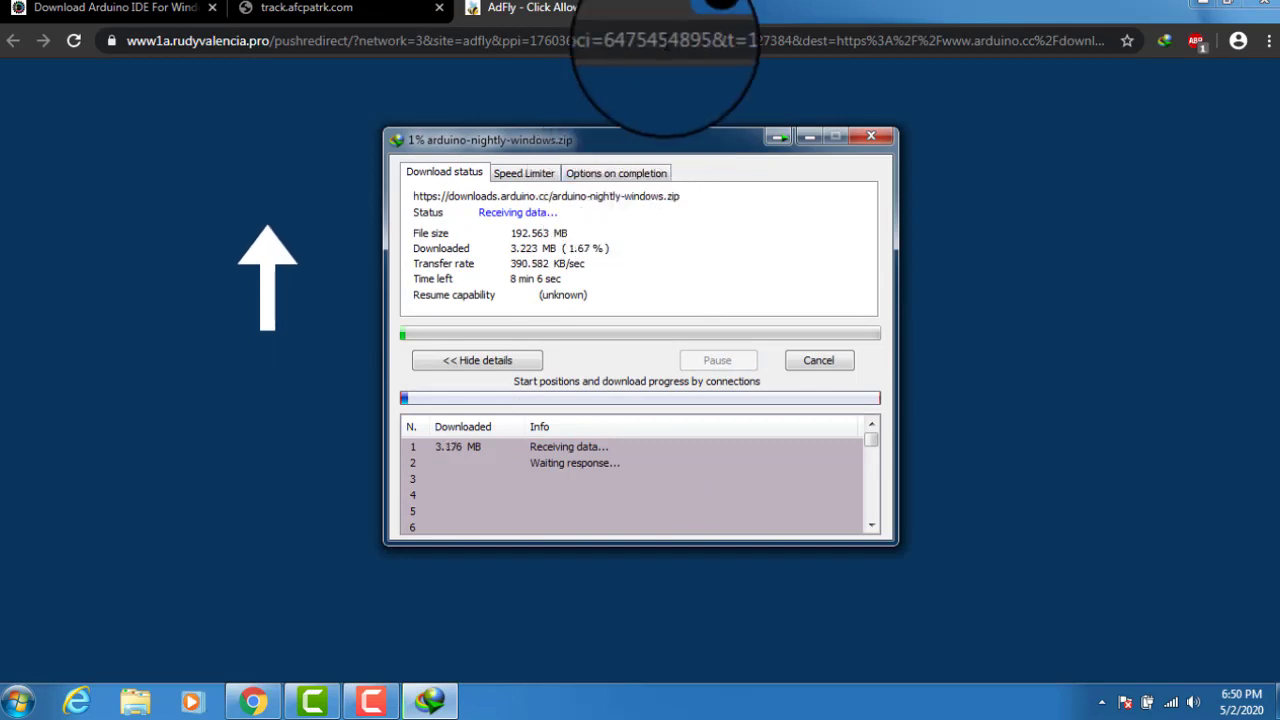
# Step: Close the adf.ly redirect tab and the track.afcpatrk.com tab to return to the article
pyautogui.click(663, 16)
pyautogui.click(665, 6)
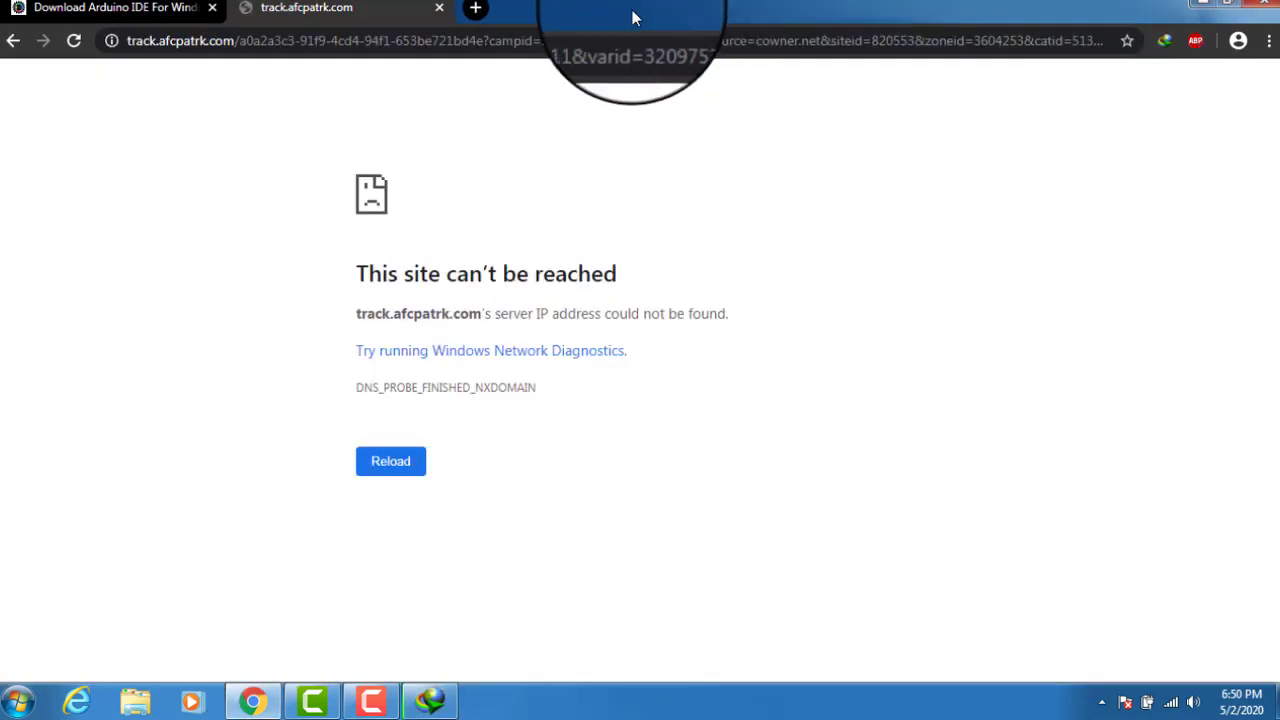
pyautogui.click(432, 8)
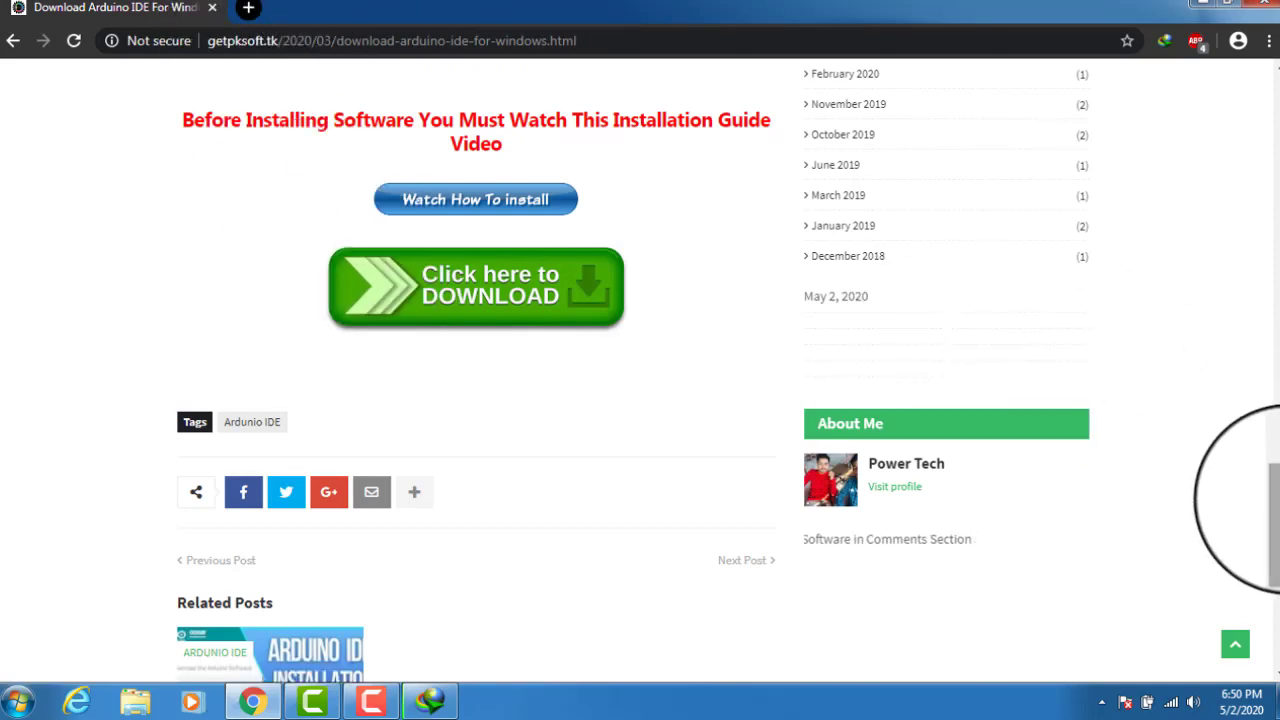
# Step: Open the site's YouTube channel from the article page and close the article tab
pyautogui.scroll(15, 1240, 500)
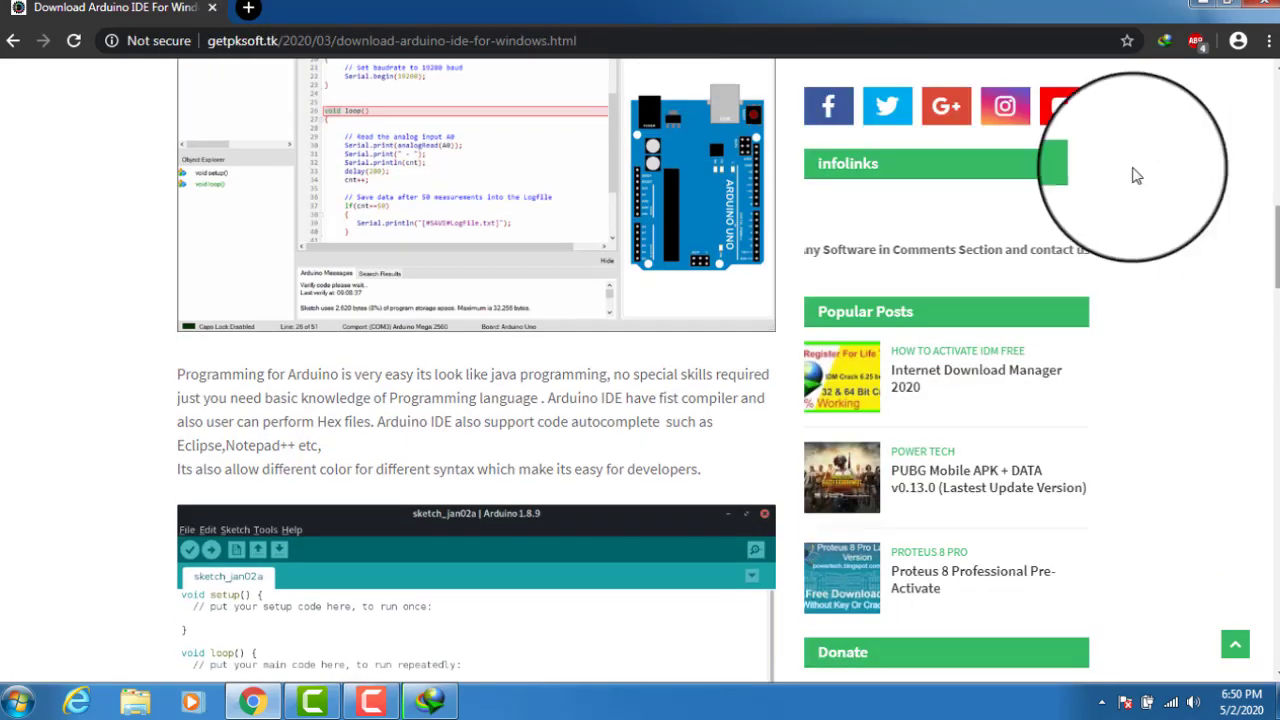
pyautogui.click(1068, 116)
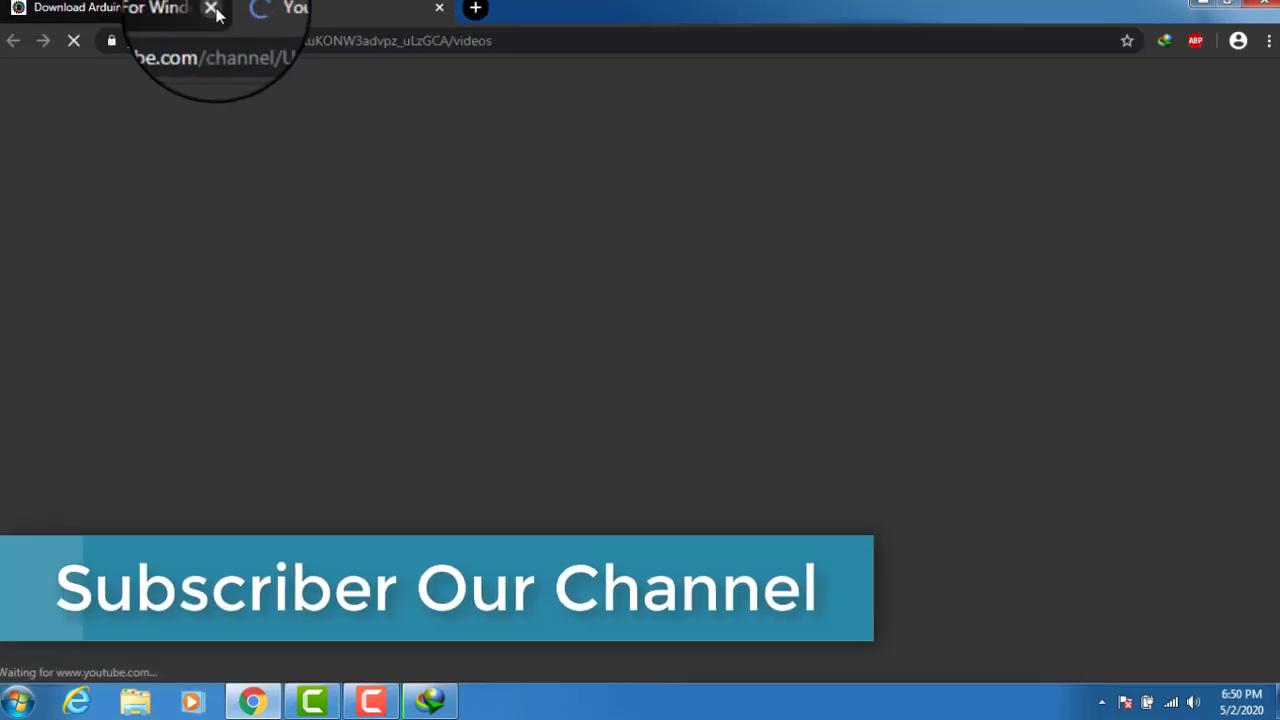
pyautogui.click(212, 9)
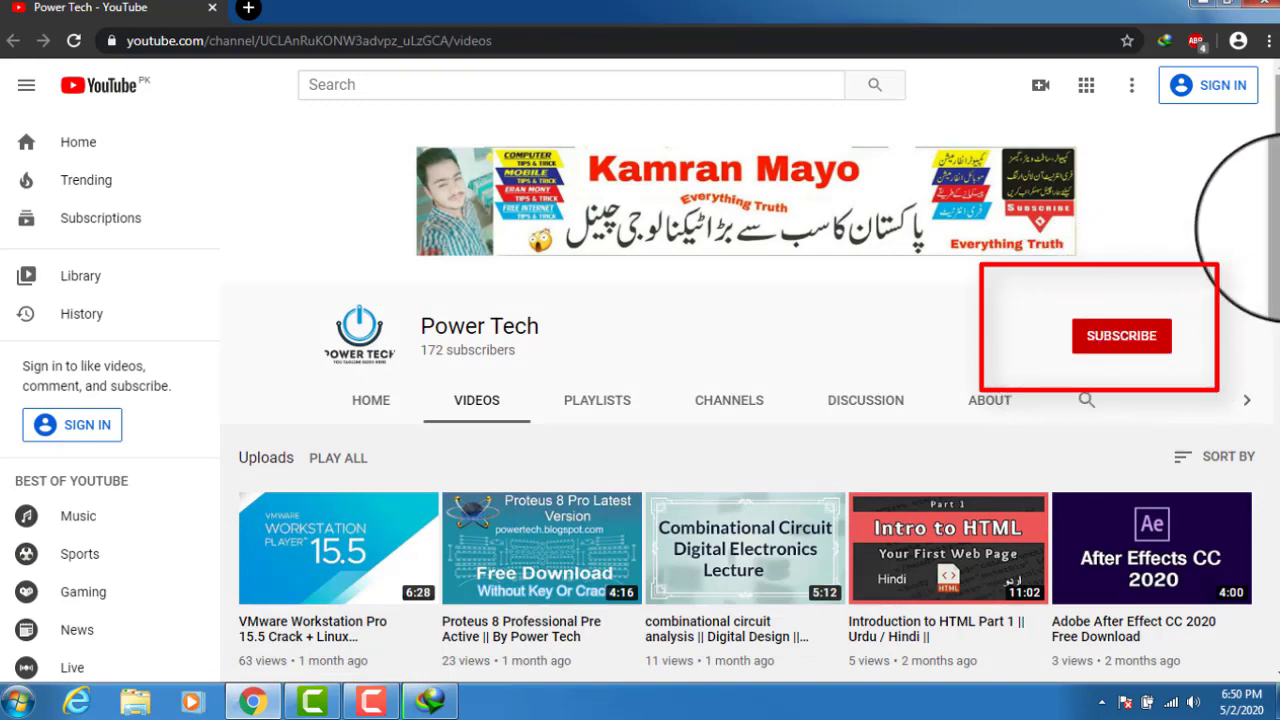
# Step: Look through the Power Tech channel's uploaded videos and close the browser
pyautogui.scroll(-9, 1260, 360)
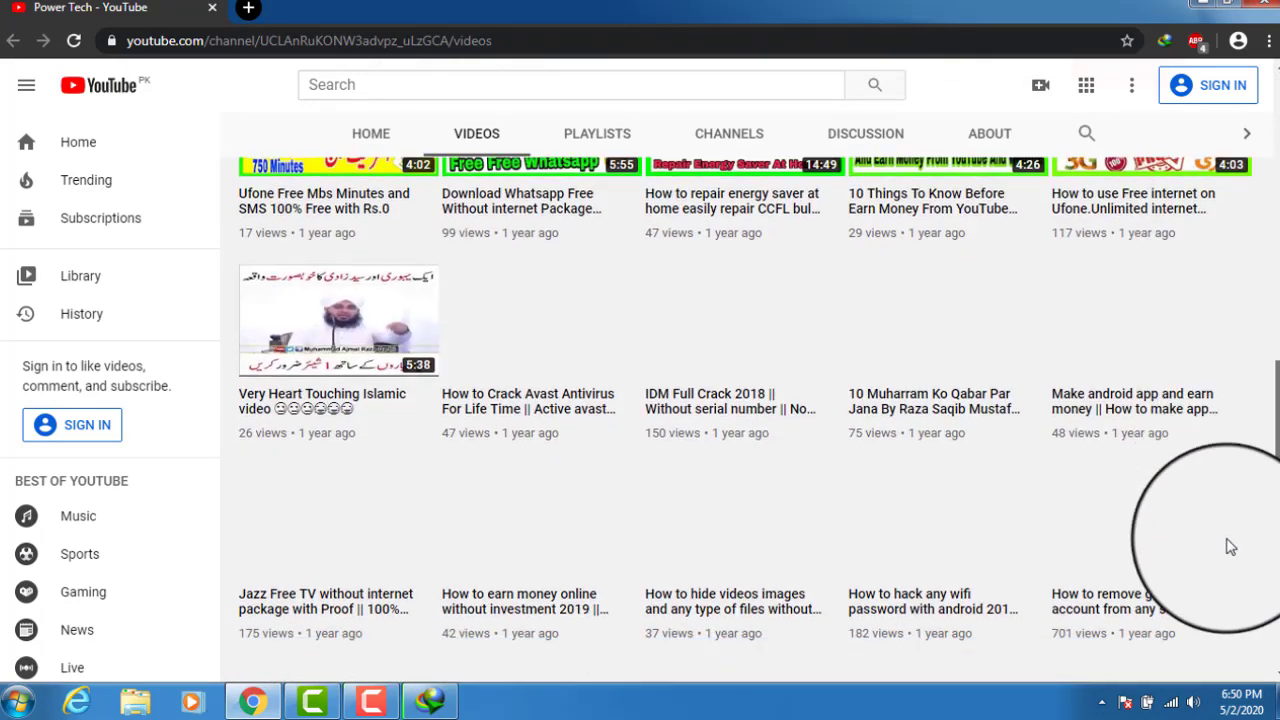
pyautogui.scroll(4, 1230, 555)
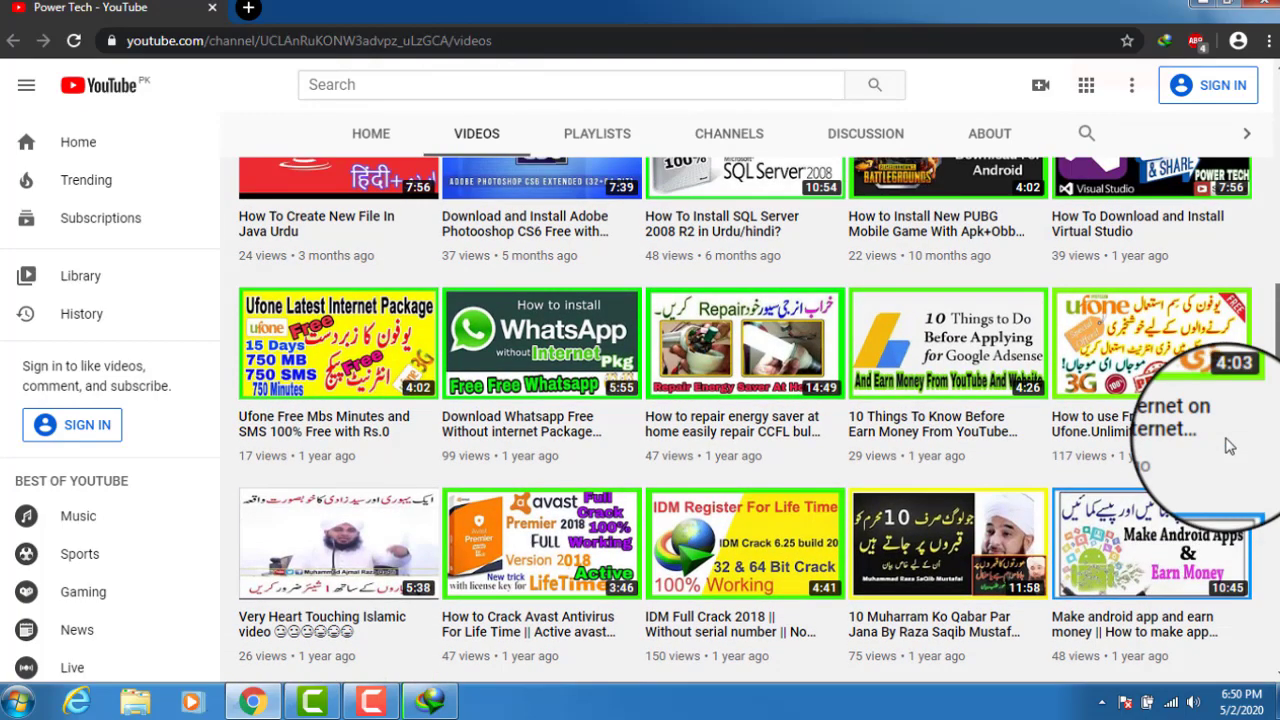
pyautogui.scroll(5, 1173, 286)
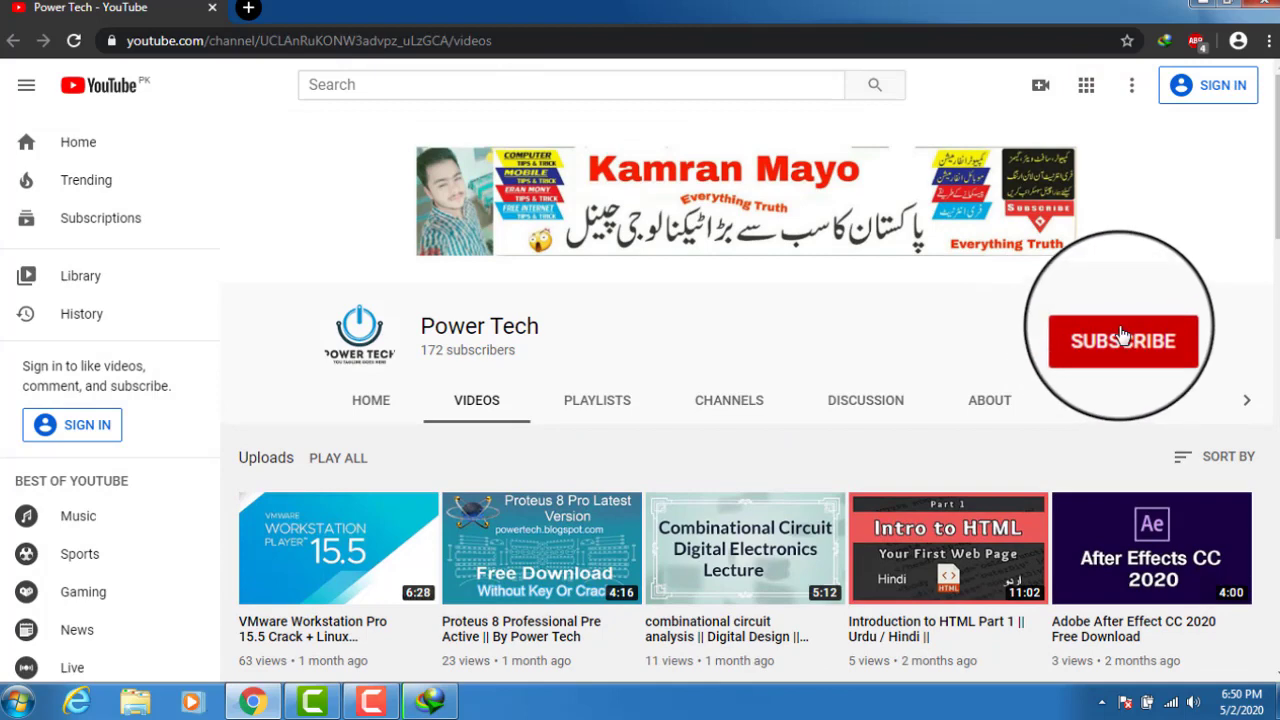
pyautogui.click(1270, 4)
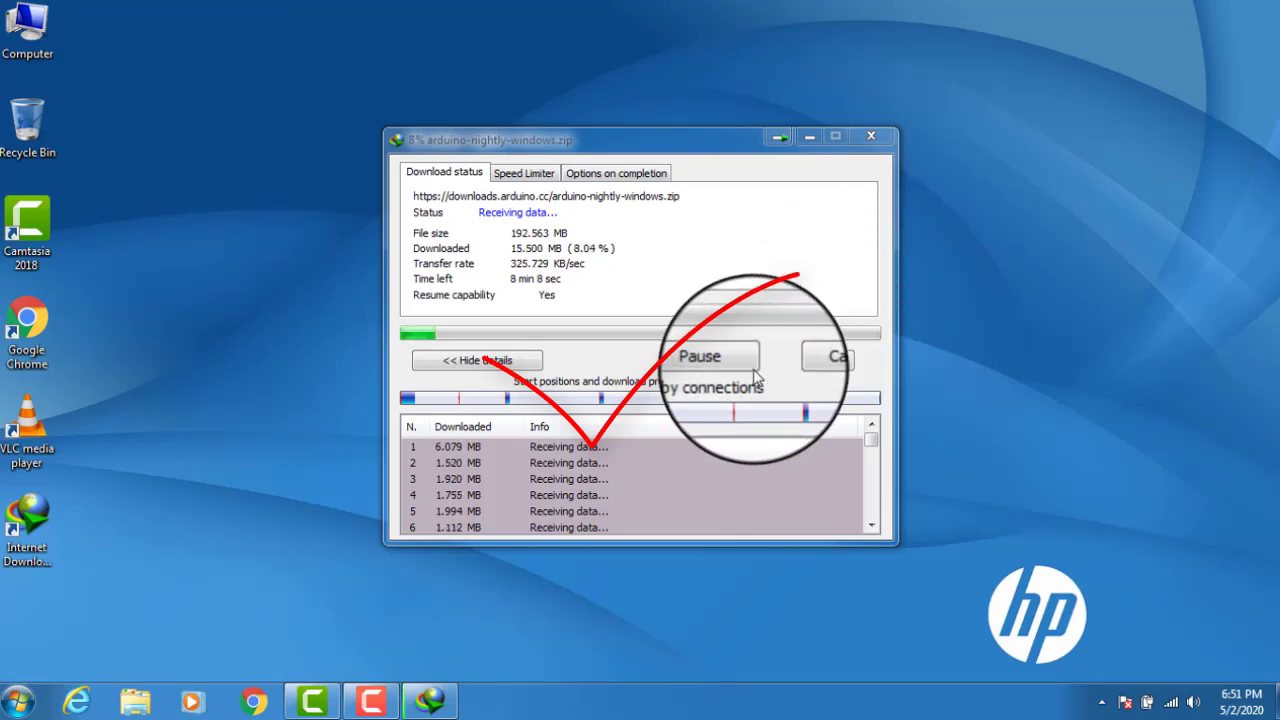
# Step: Open the Programs folder inside Downloads in a maximized Windows Explorer window
pyautogui.rightClick(521, 228)
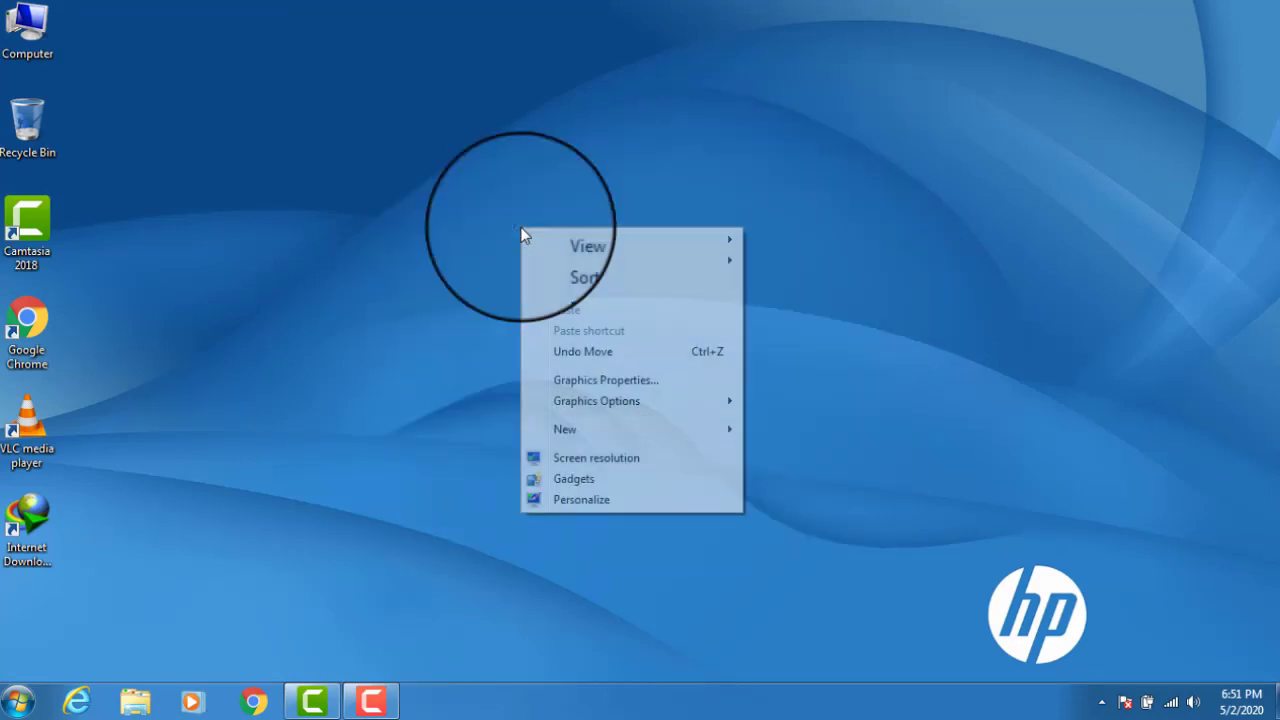
pyautogui.click(558, 284)
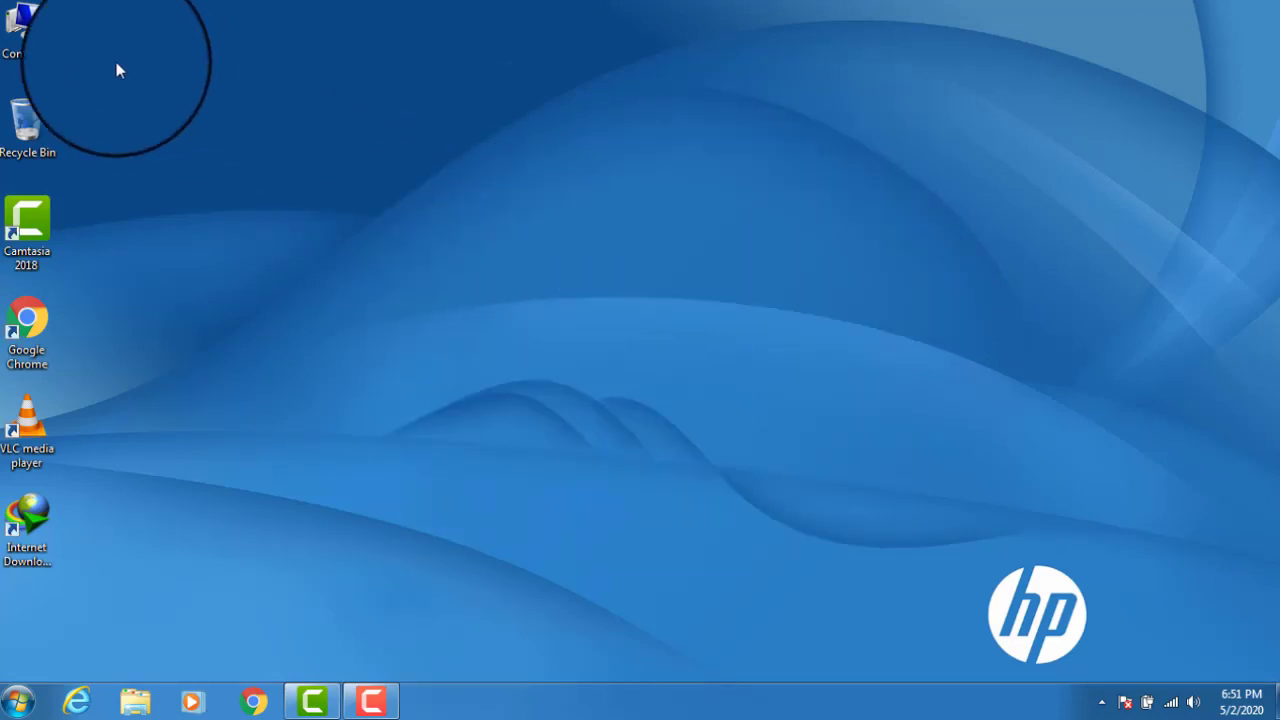
pyautogui.doubleClick(28, 38)
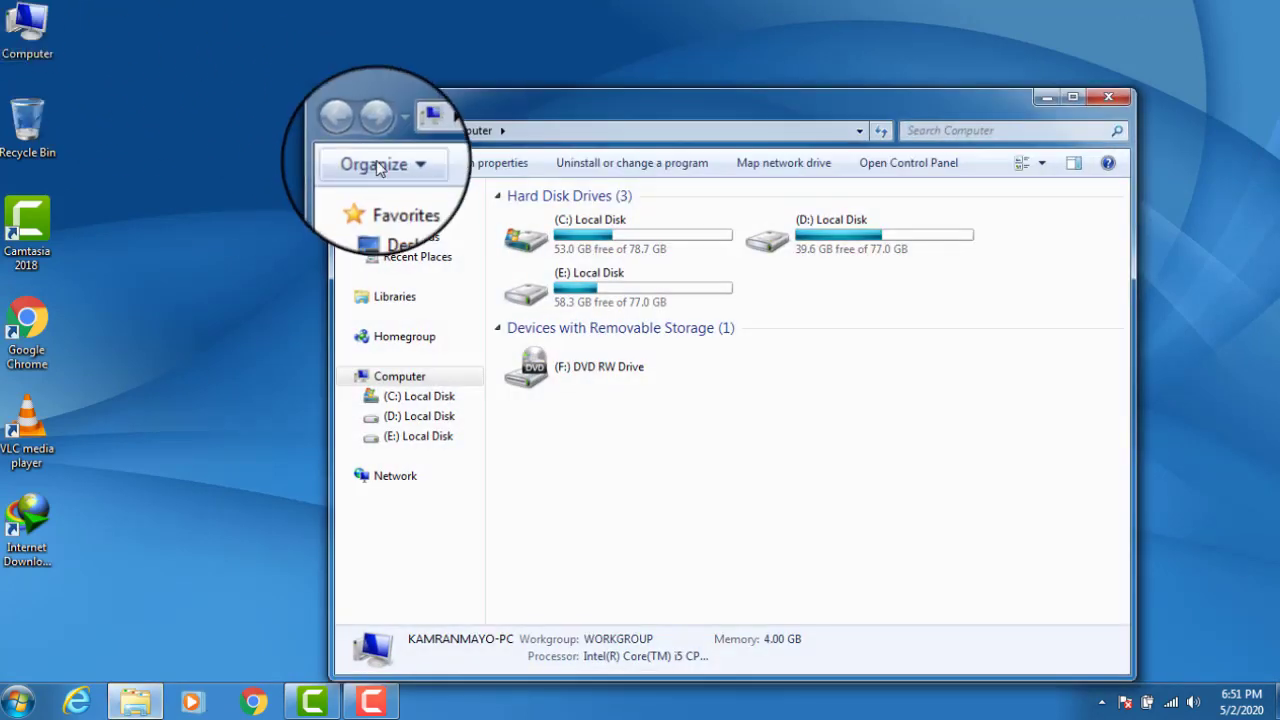
pyautogui.click(410, 240)
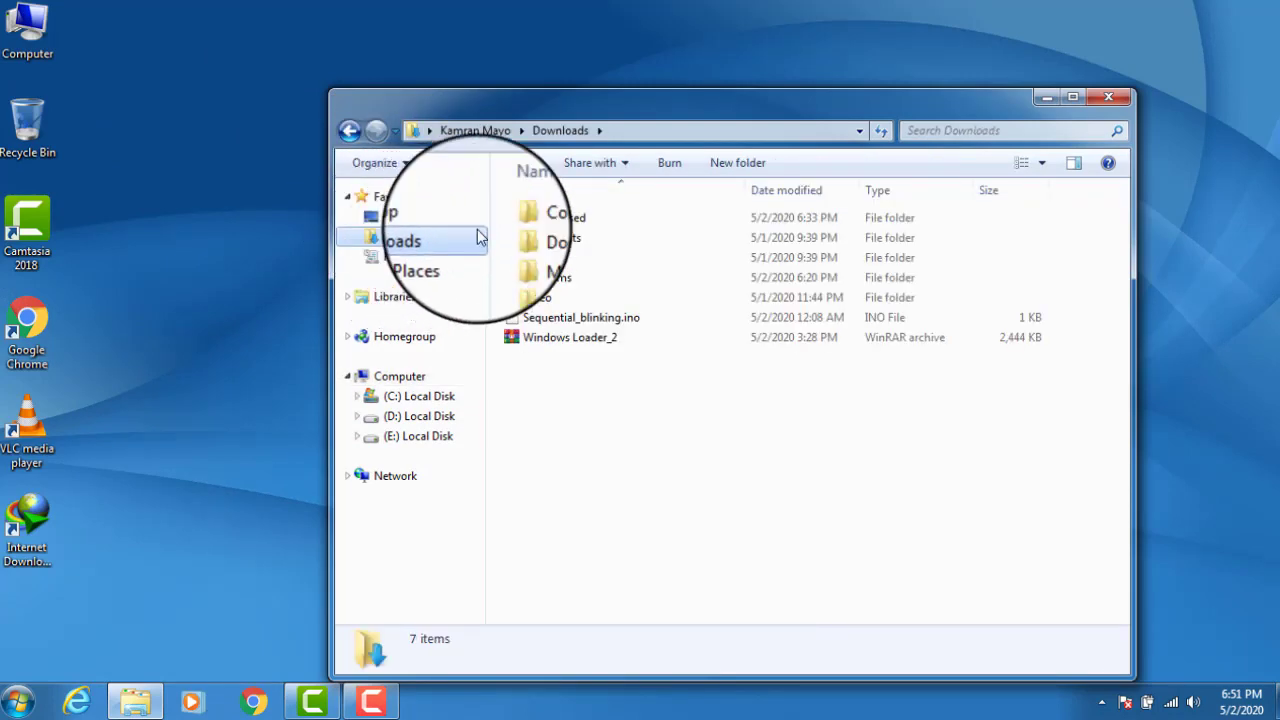
pyautogui.click(1075, 99)
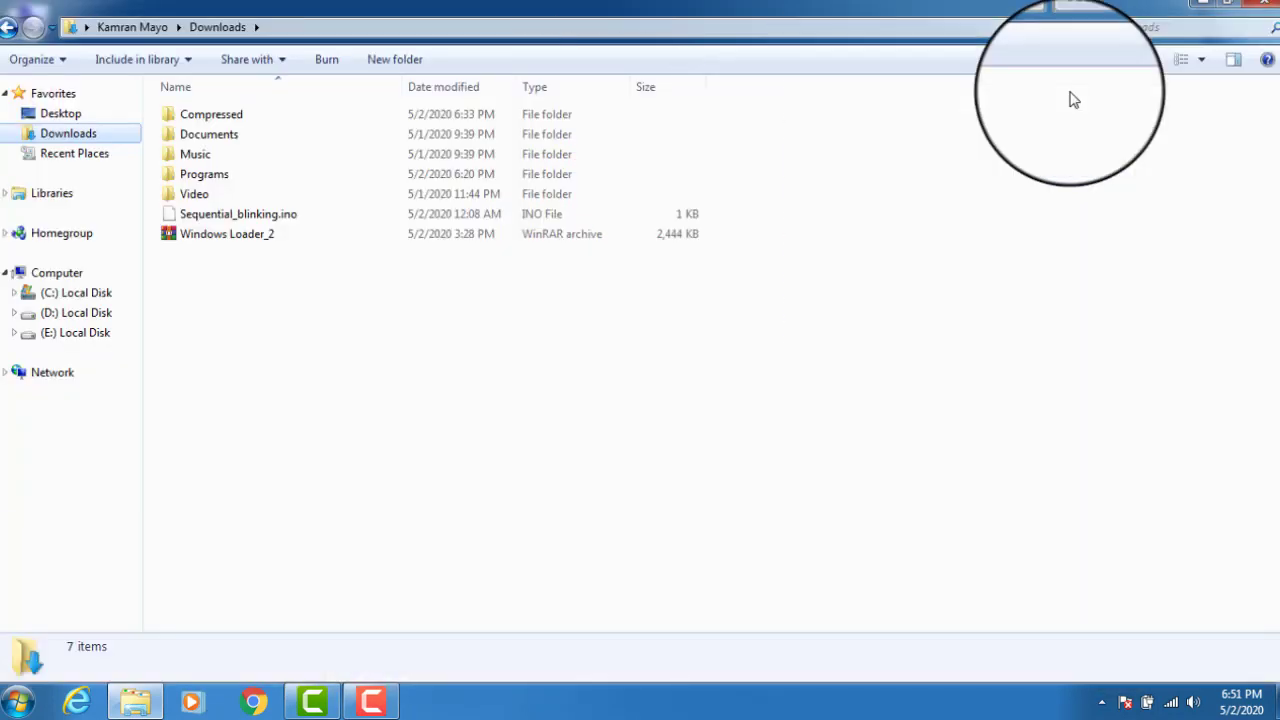
pyautogui.doubleClick(198, 180)
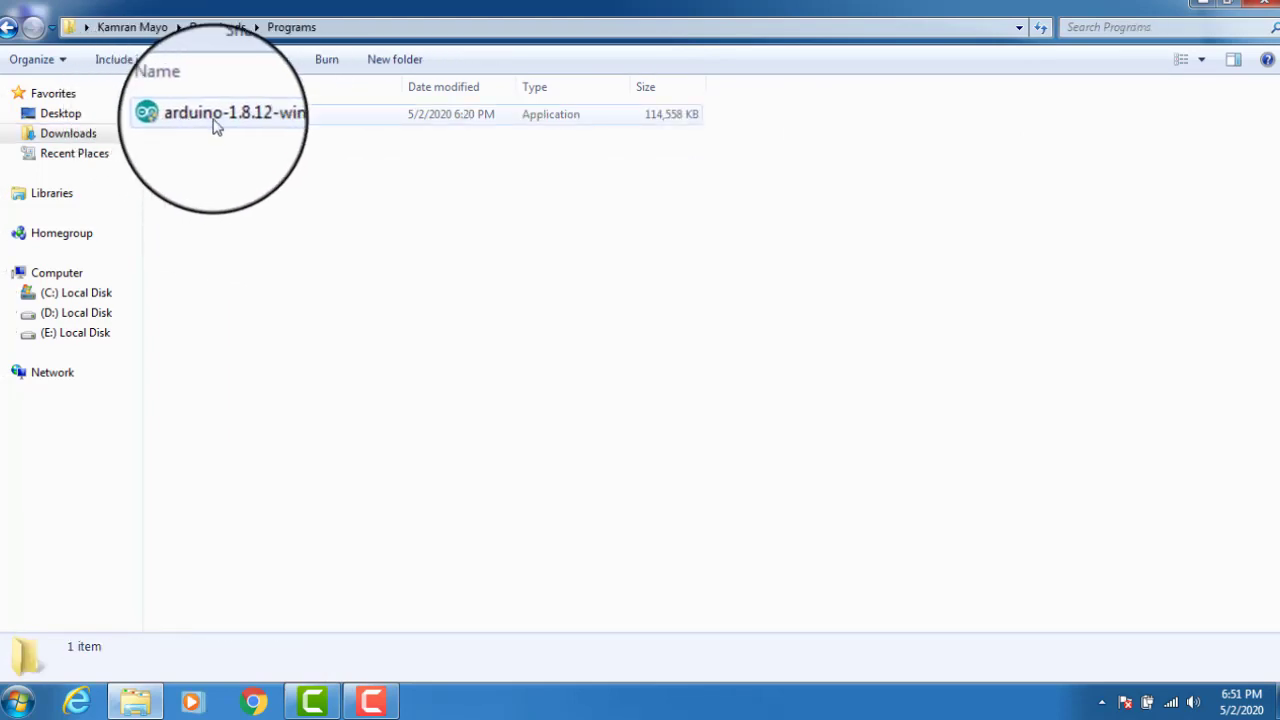
# Step: Launch the arduino-1.8.12-windows installer and close the folder window behind it
pyautogui.click(295, 126)
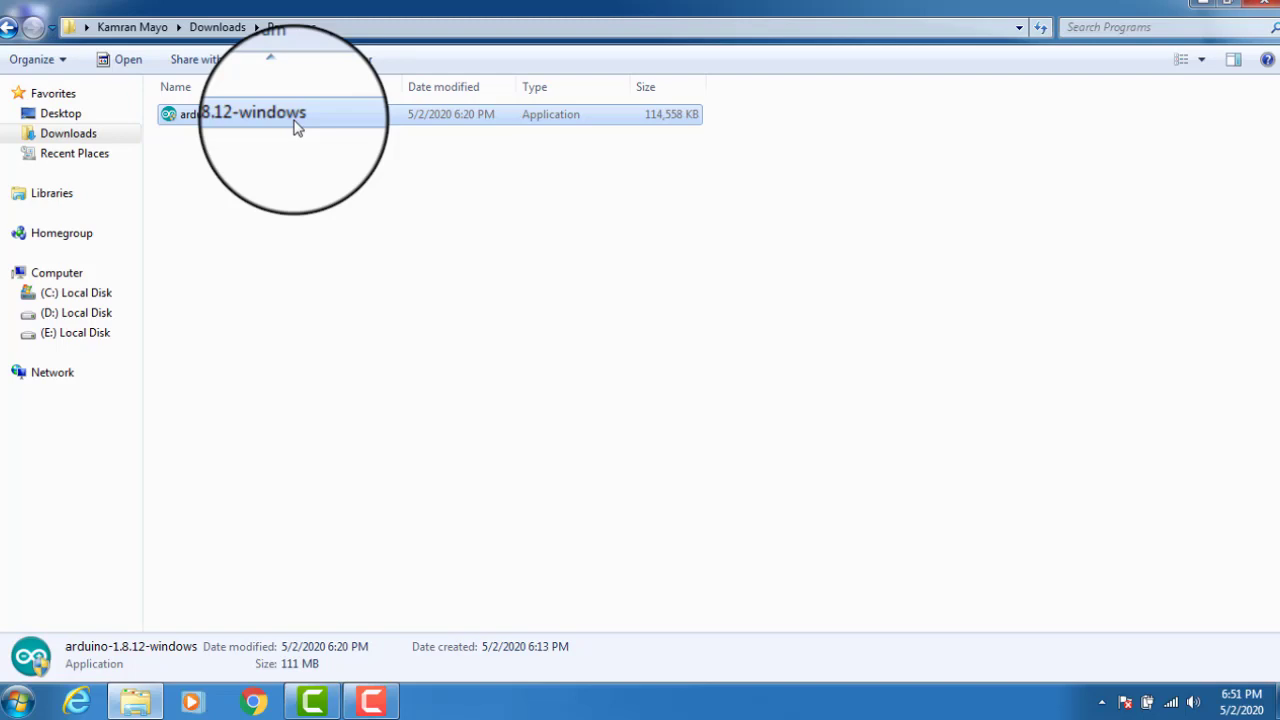
pyautogui.doubleClick(295, 126)
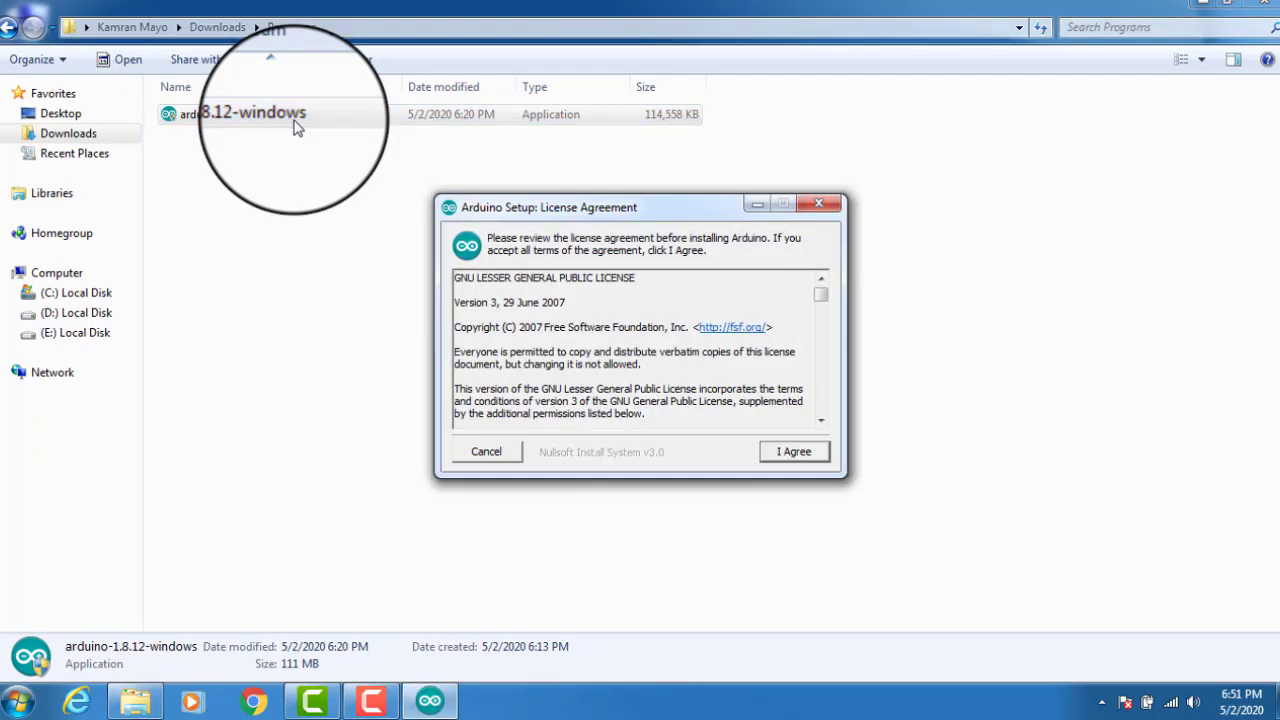
pyautogui.click(295, 126)
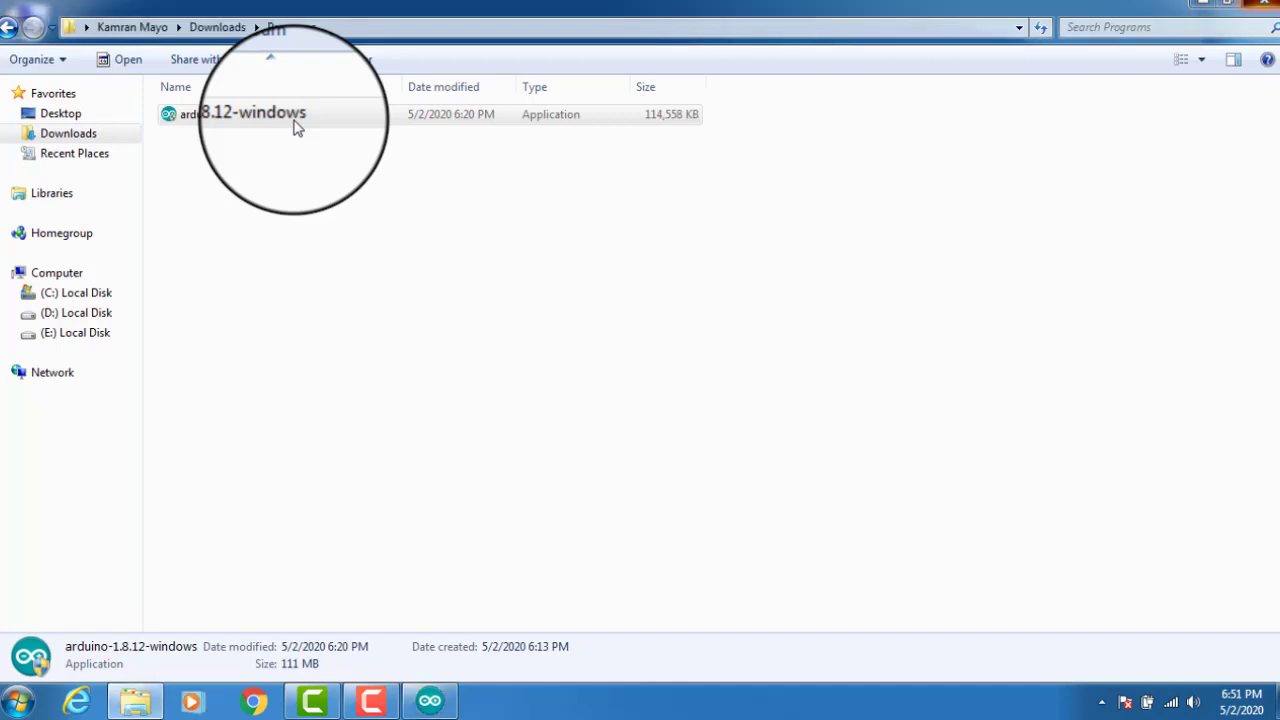
pyautogui.hotkey('alt', 'F4')
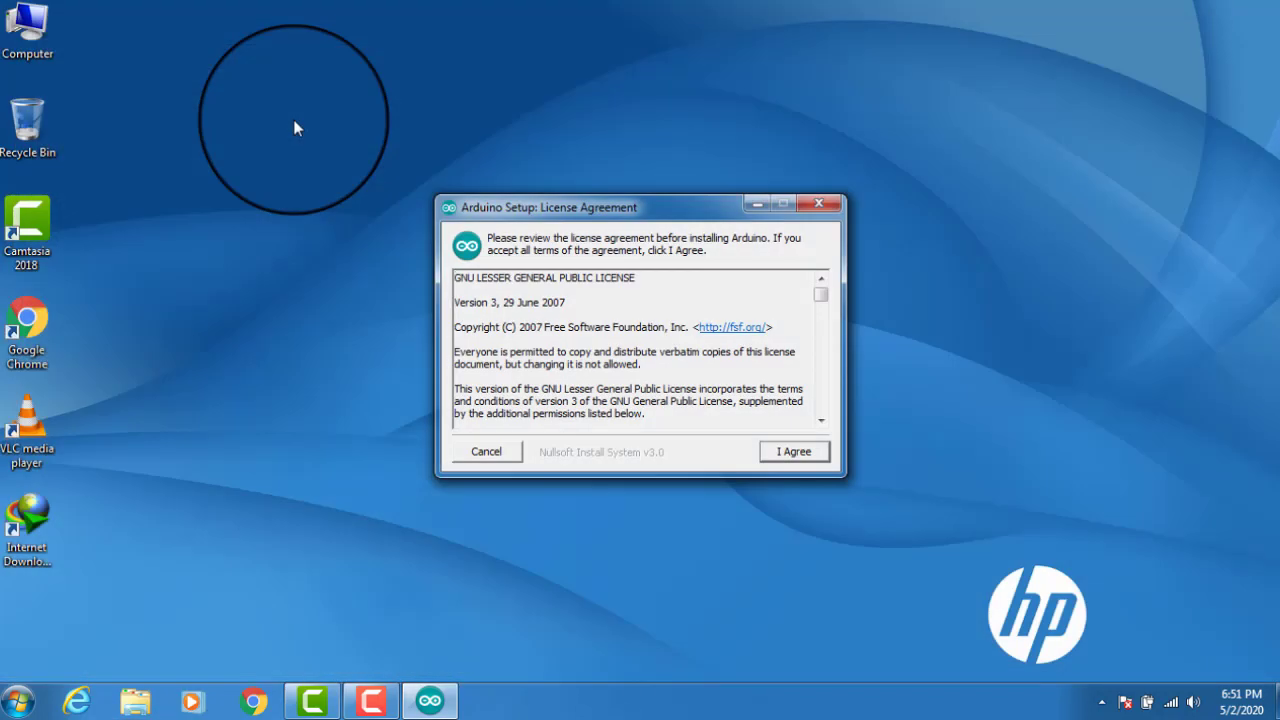
# Step: Accept the license agreement and install Arduino with the default components into C:\Program Files (x86)\Arduino
pyautogui.press('Return')
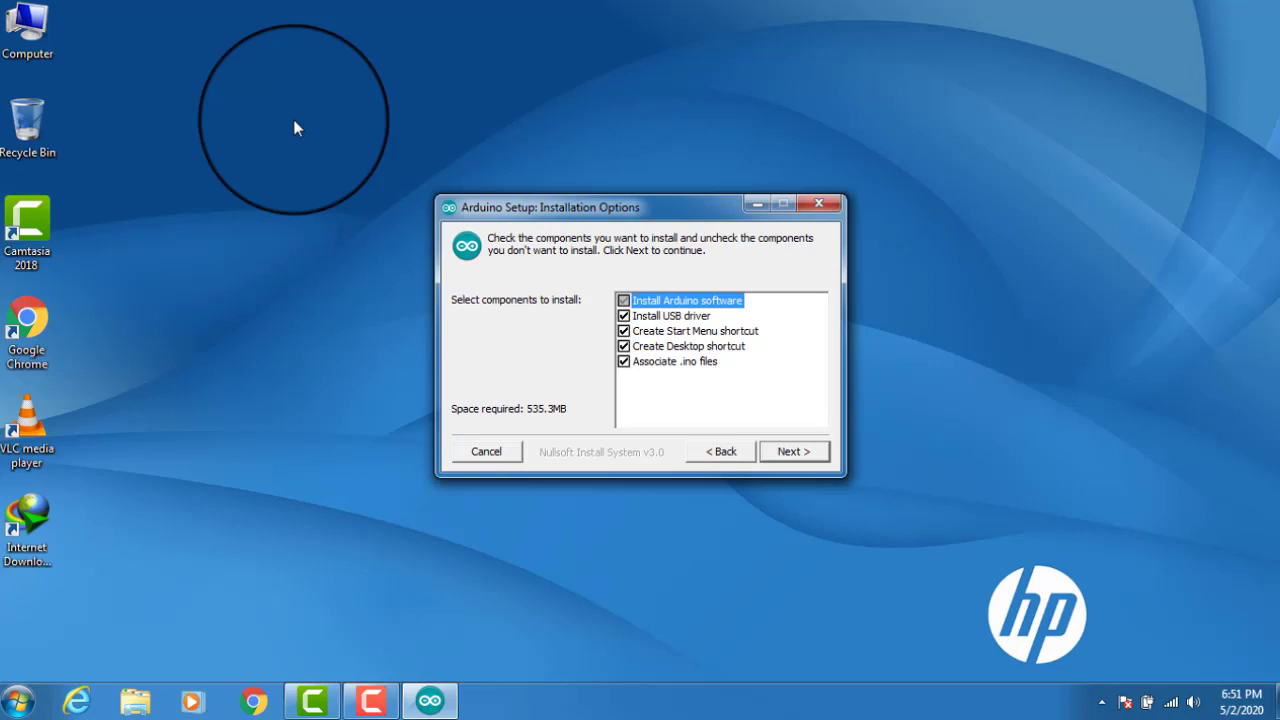
pyautogui.press('Return')
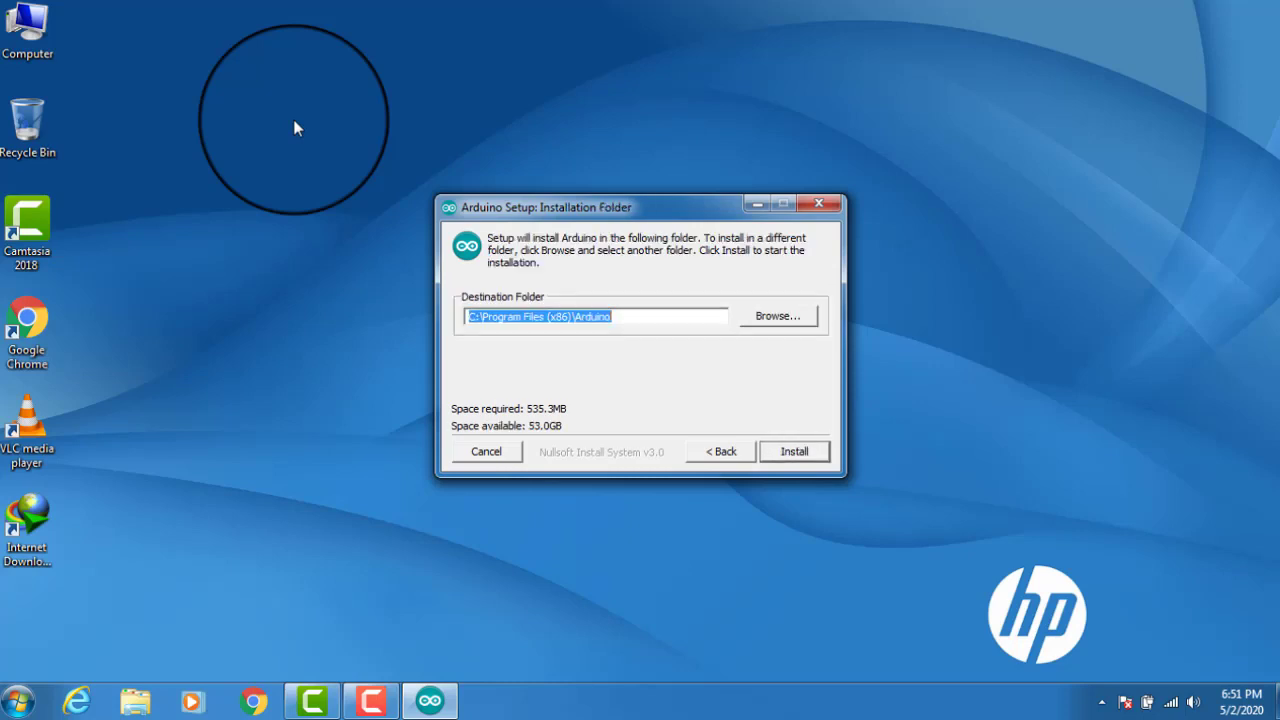
pyautogui.press('Return')
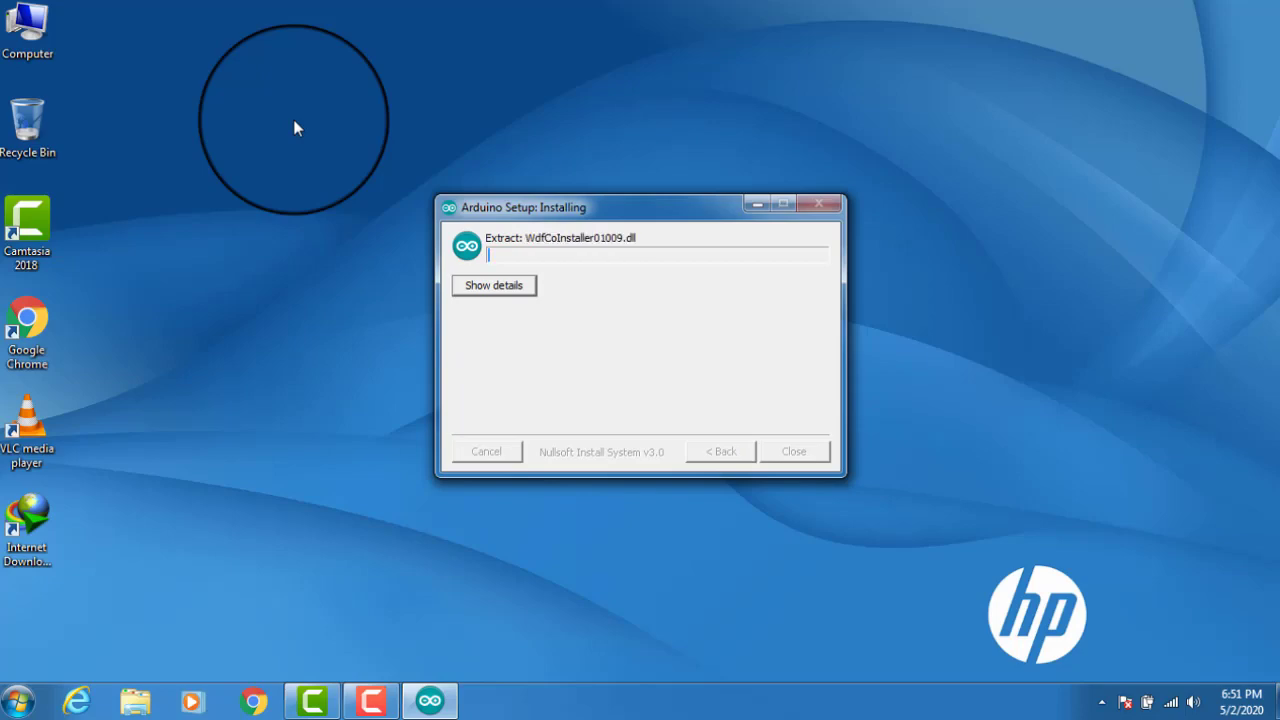
# Step: Install the Adafruit Industries LLC Ports device software and always trust software from Adafruit Industries
pyautogui.press('Return')
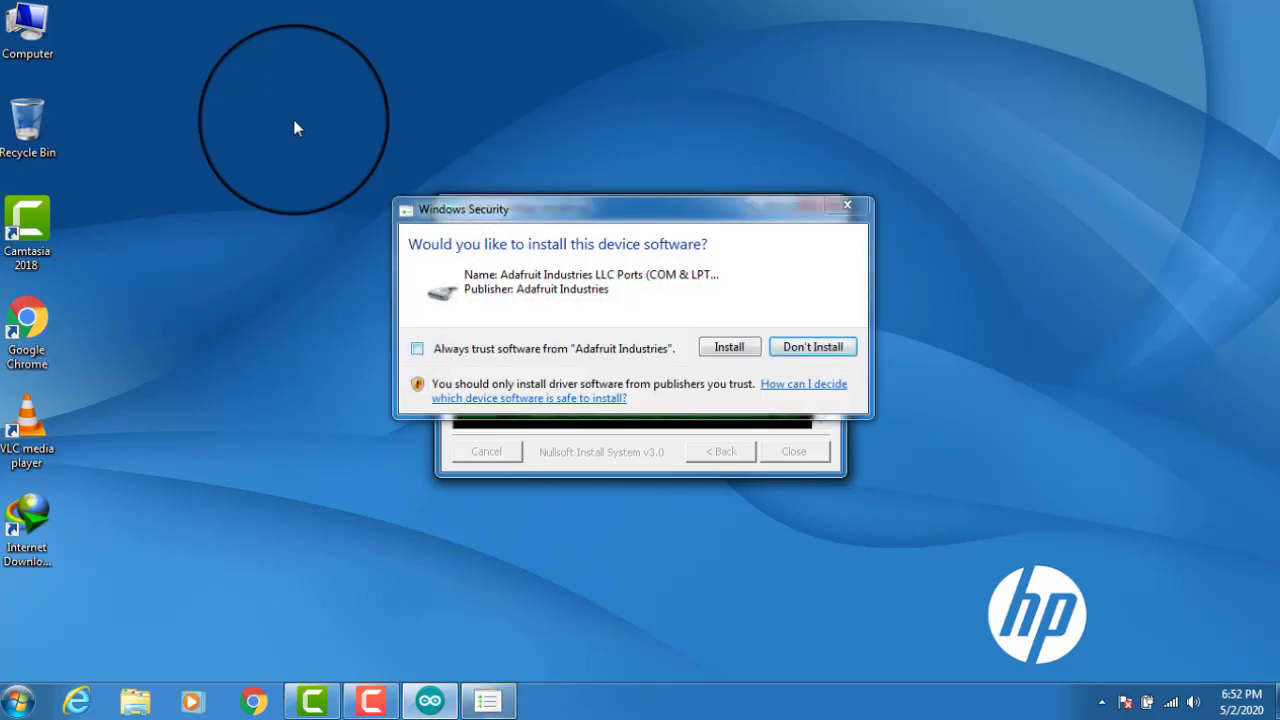
pyautogui.click(417, 348)
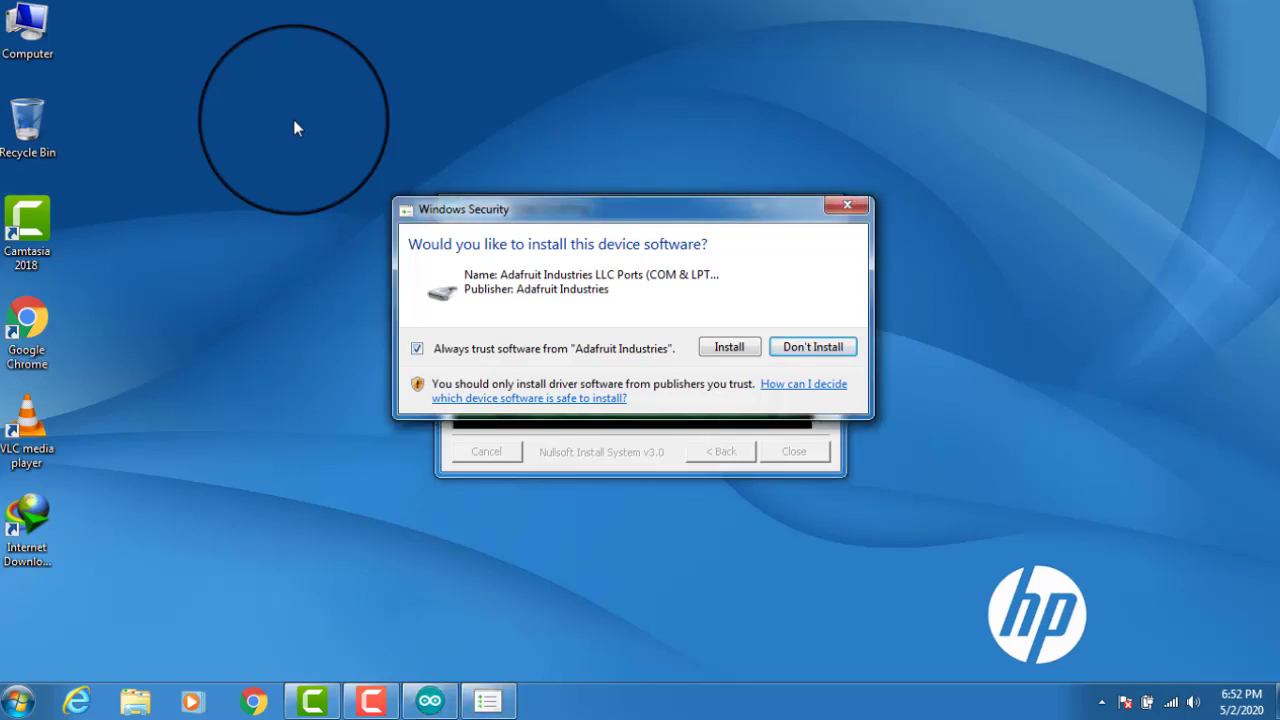
pyautogui.click(729, 347)
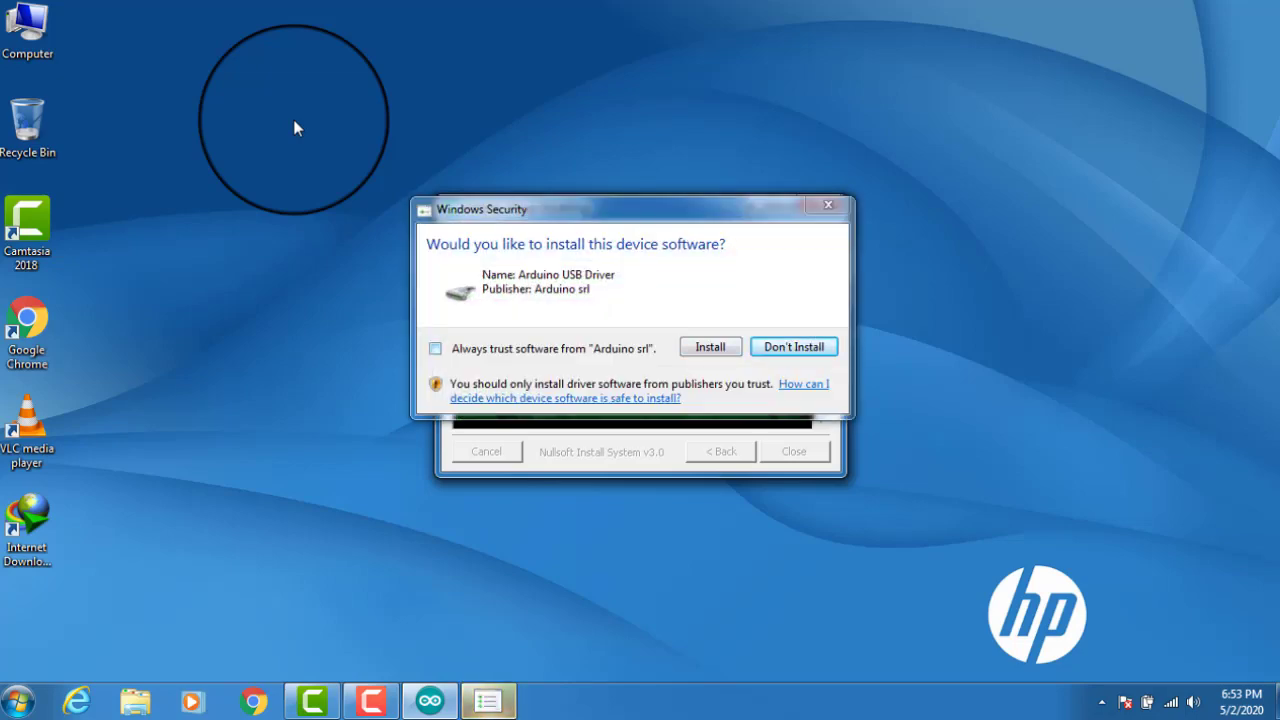
# Step: Install the Arduino USB Drivers from Arduino srl and Arduino LLC, always trusting both publishers, and close the completed setup
pyautogui.click(435, 349)
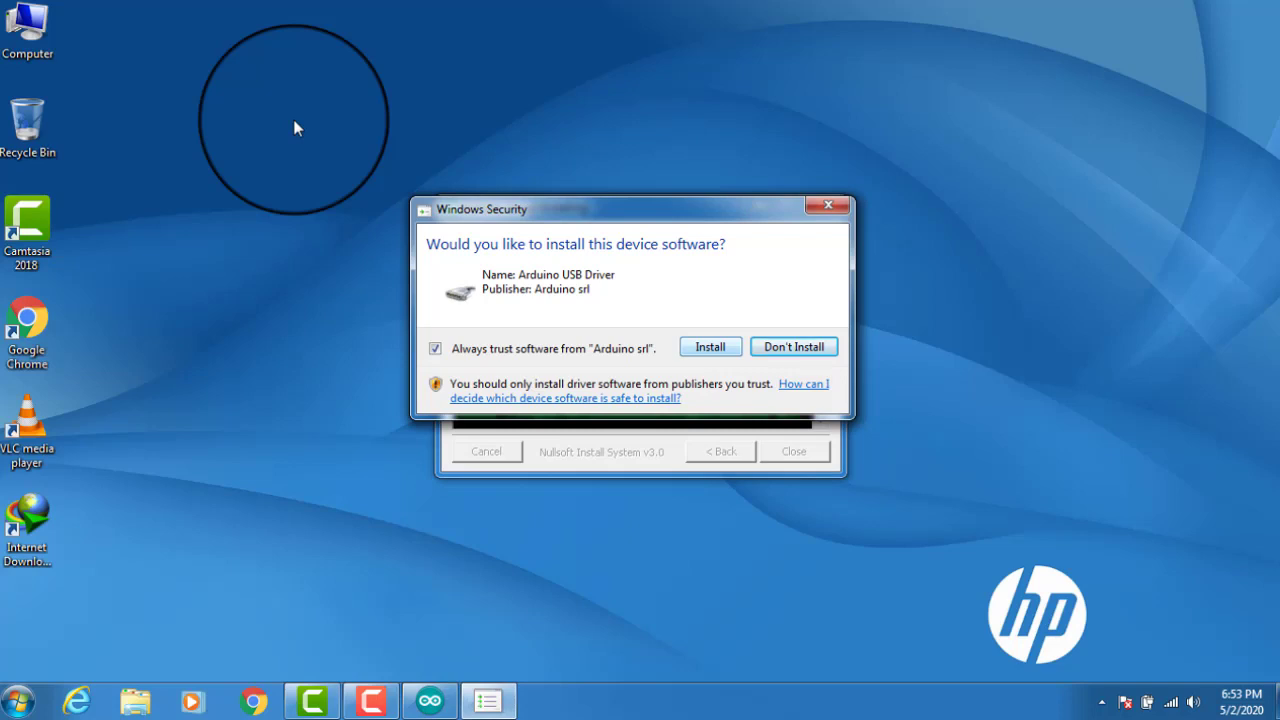
pyautogui.click(710, 347)
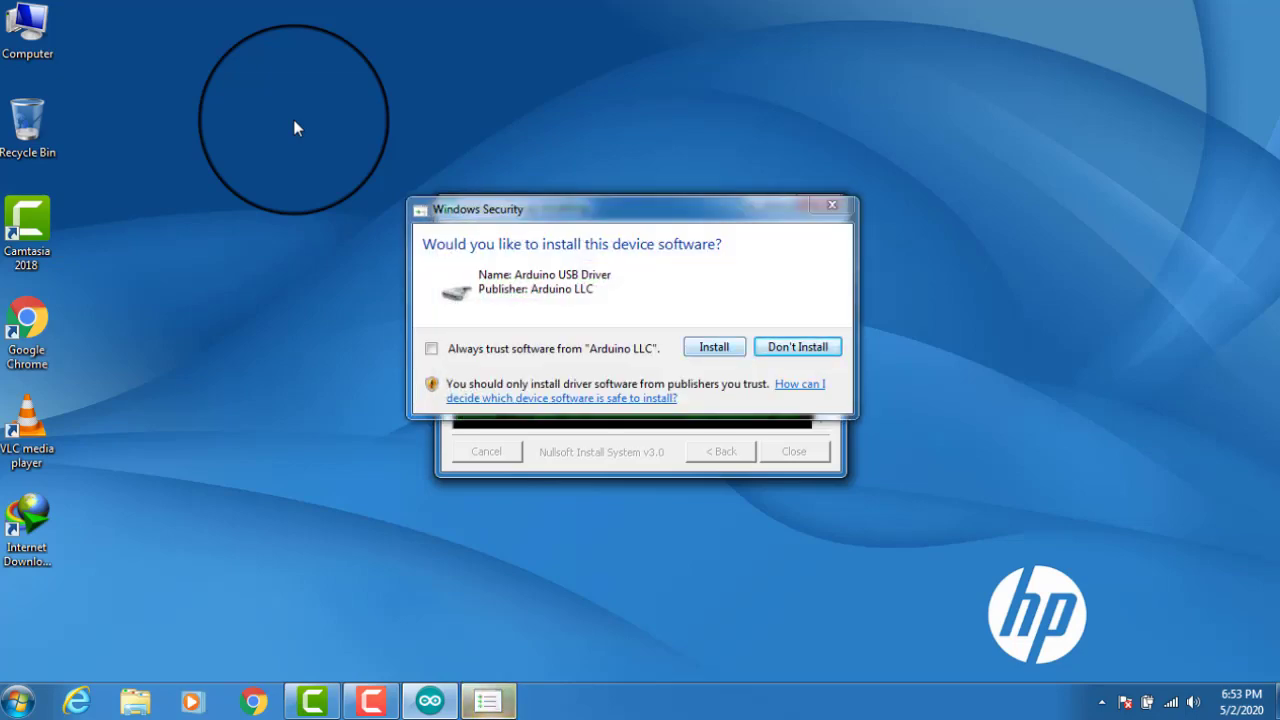
pyautogui.click(431, 349)
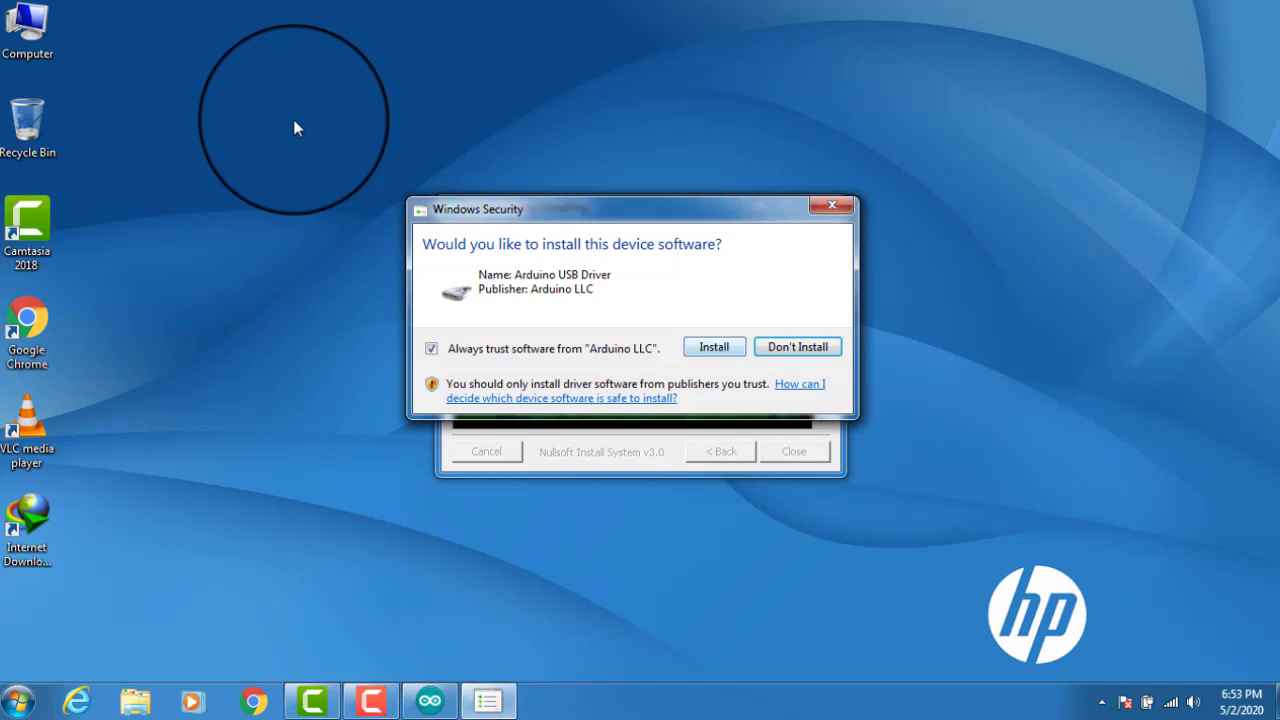
pyautogui.click(714, 347)
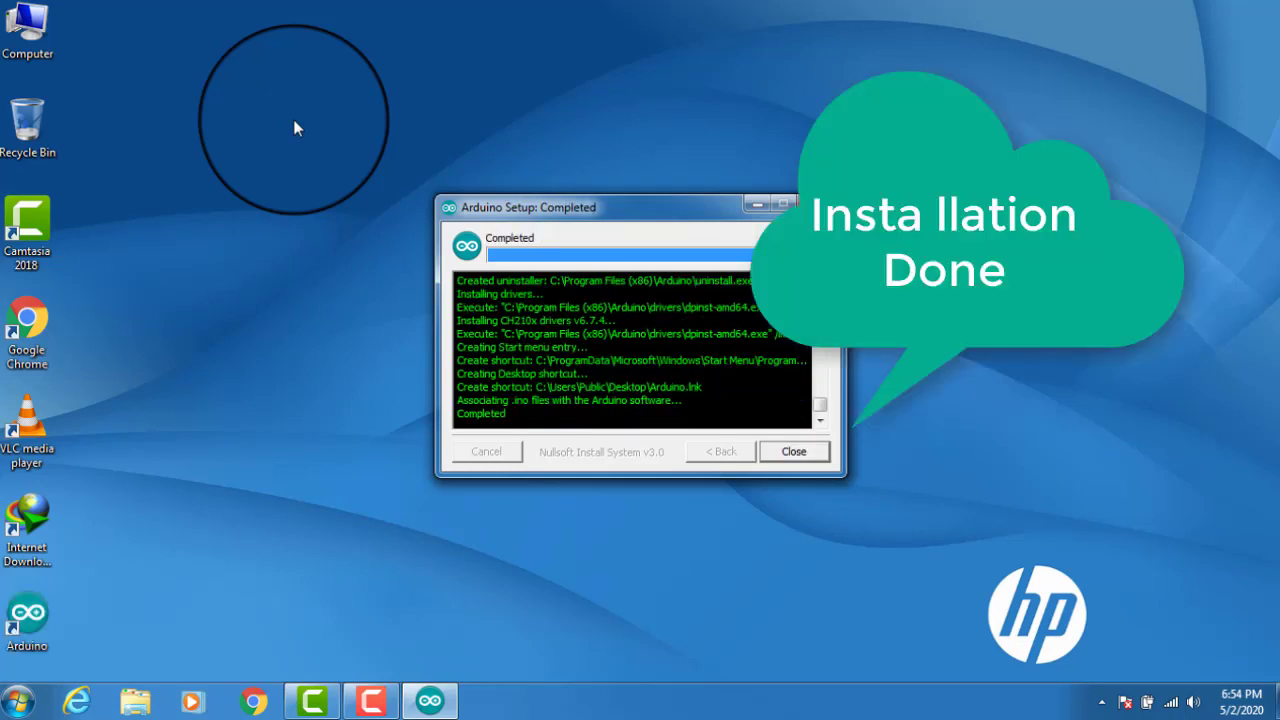
pyautogui.click(792, 451)
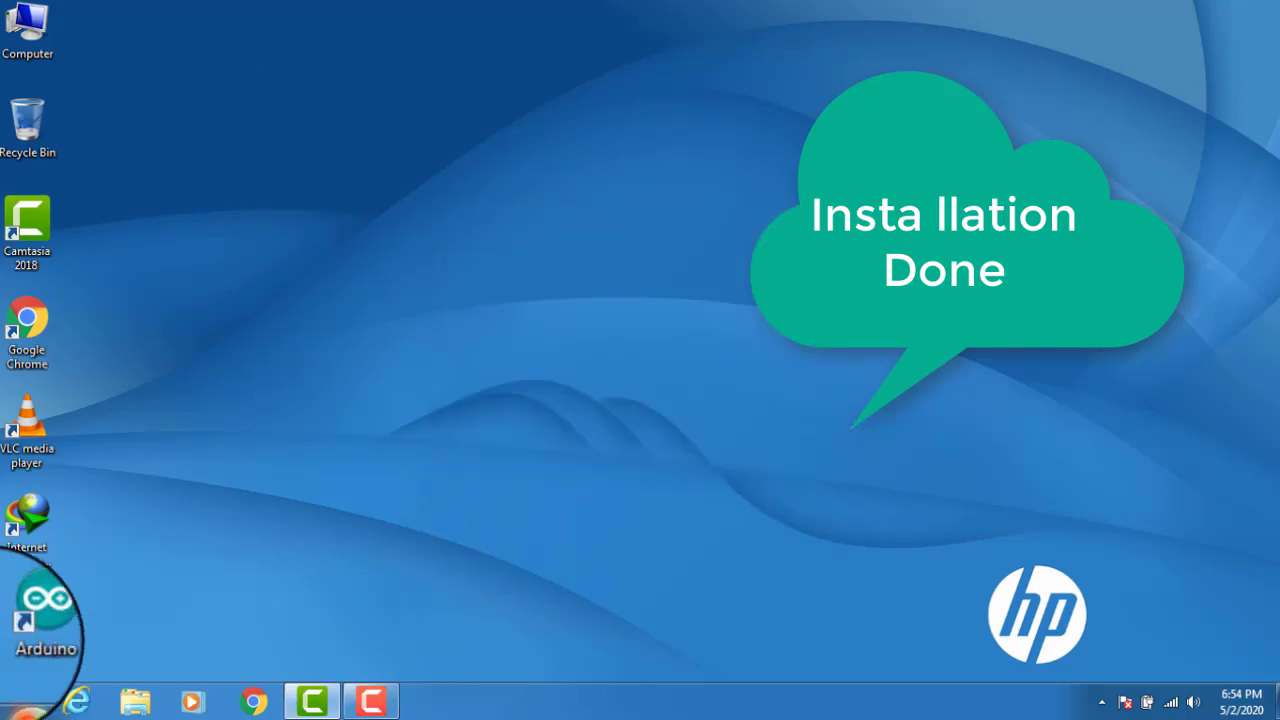